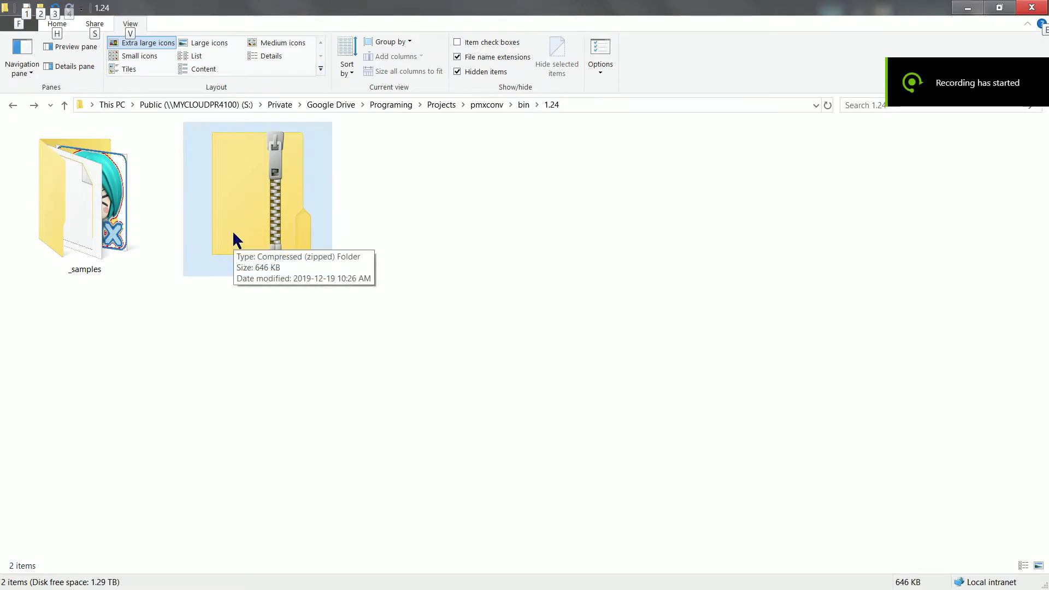
left_click(340, 293)
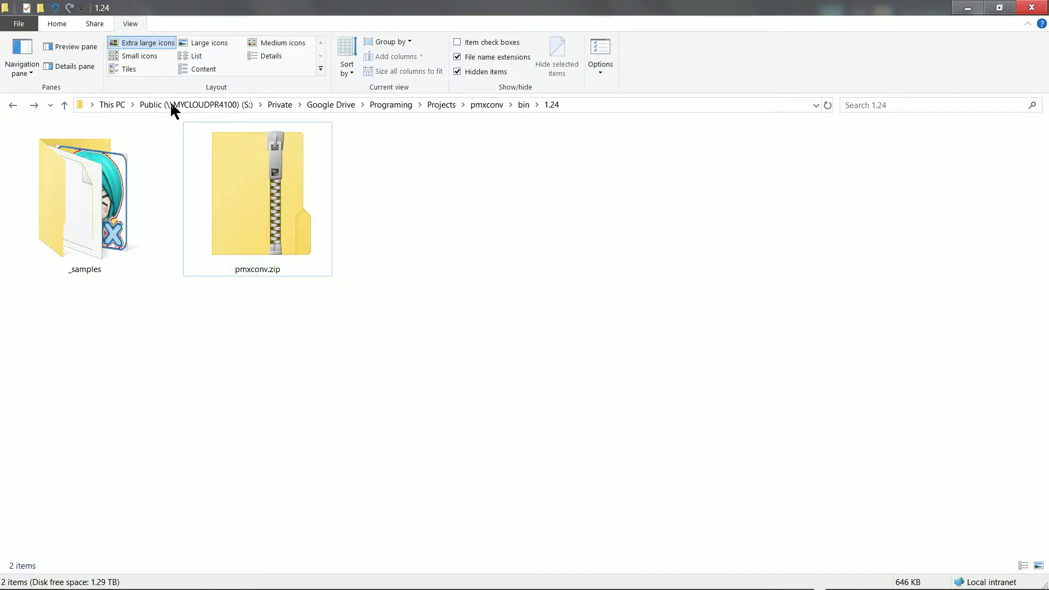
right_click(275, 190)
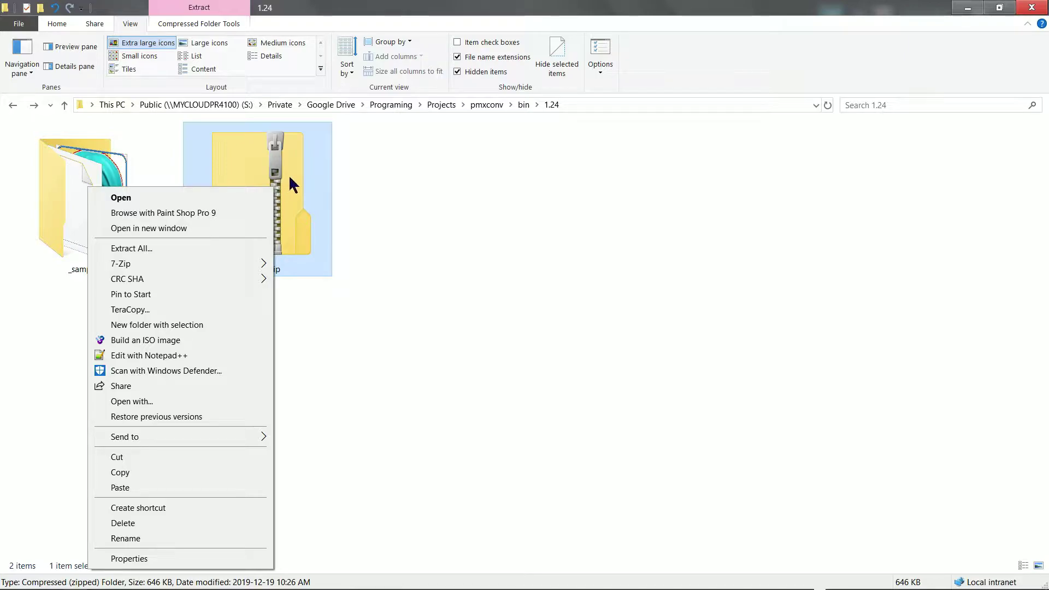
left_click(370, 199)
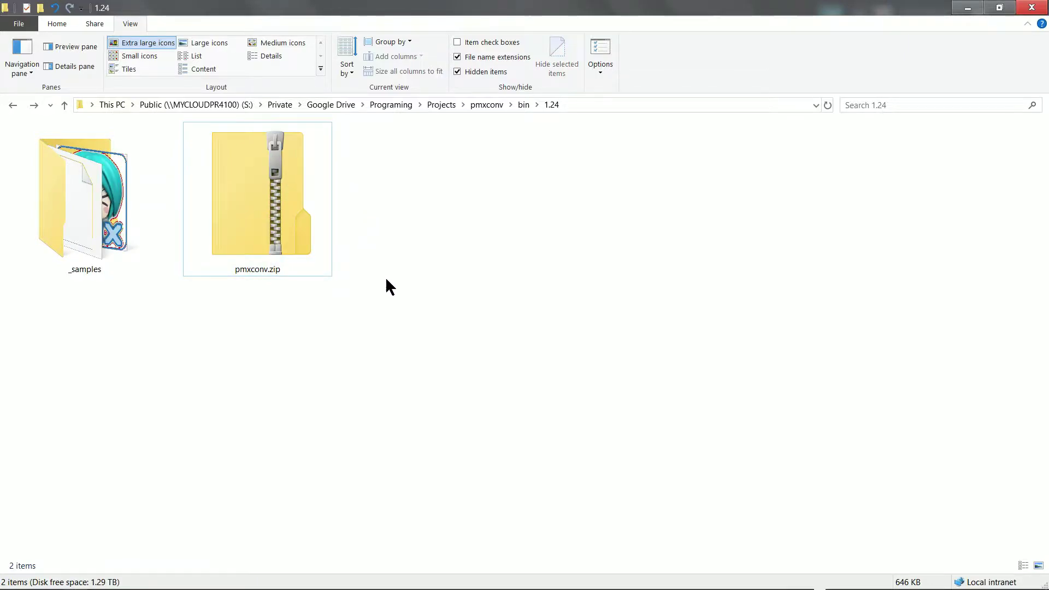
right_click_drag(284, 177, 339, 192)
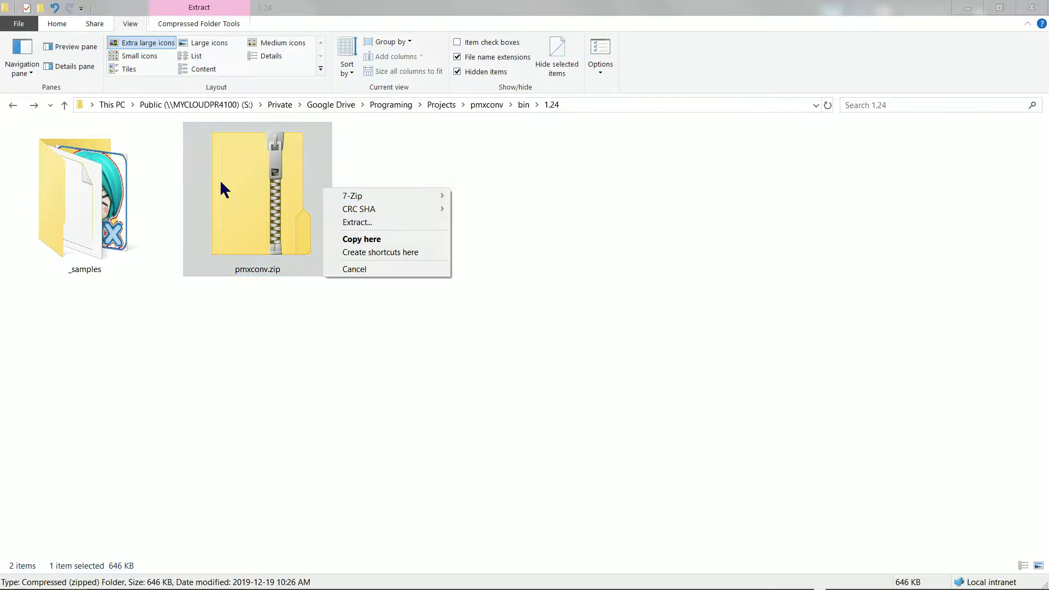
Extract pmxconv.zip into a pmxconv folder beside the archive and open that folder
right_click_drag(222, 182, 397, 177)
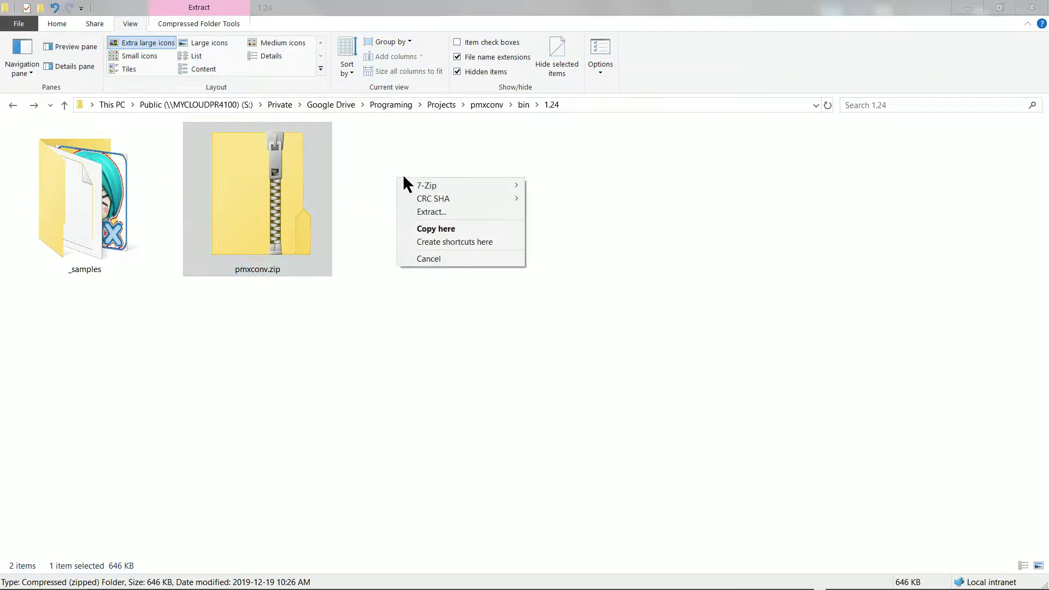
left_click(437, 213)
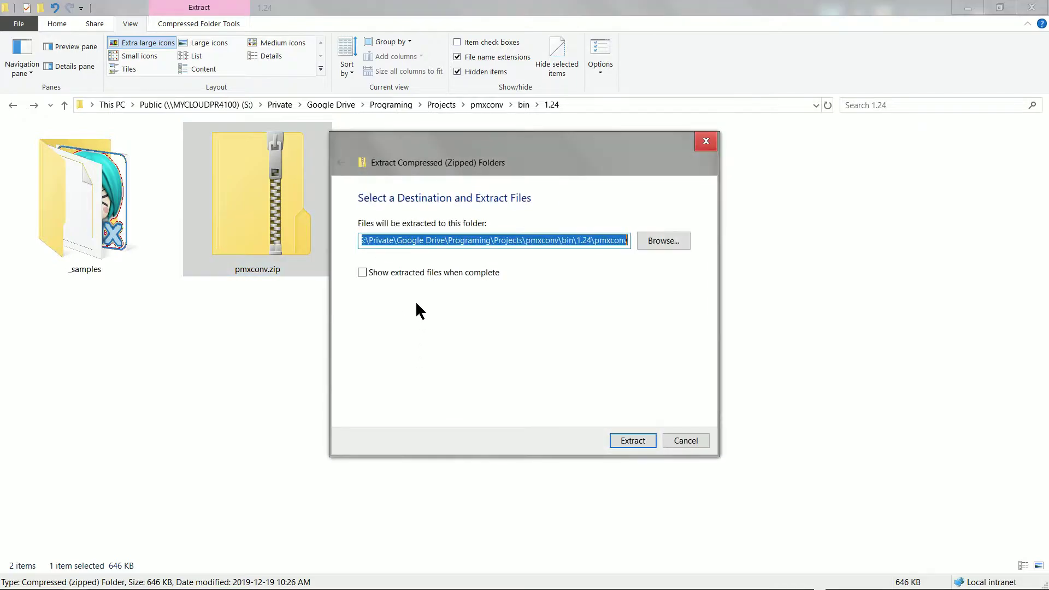
left_click(647, 447)
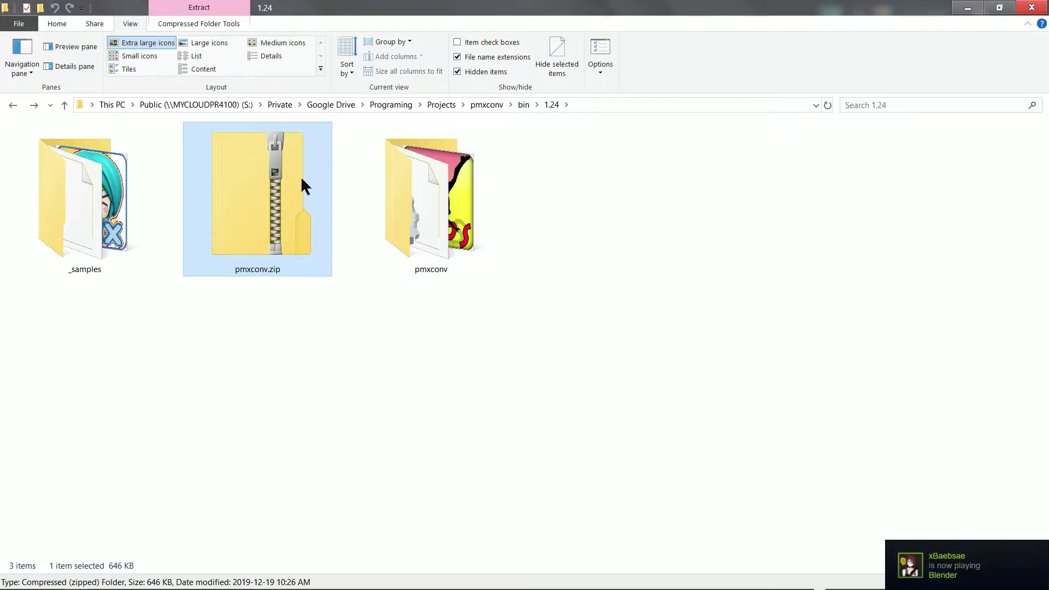
double_click(419, 191)
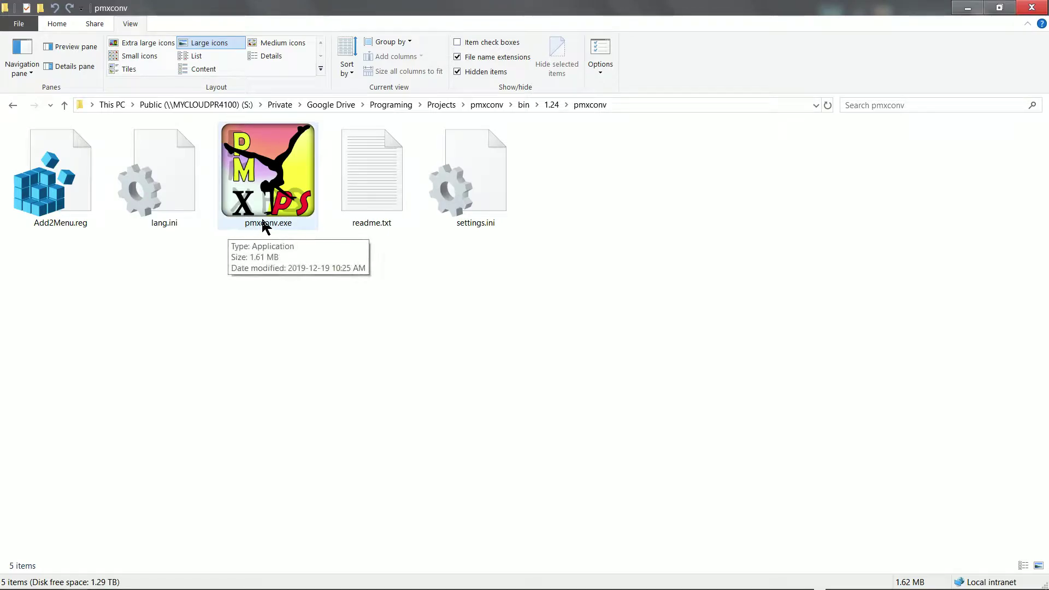
Read through the instructions in readme.txt and close the file
left_click_drag(84, 272, 46, 167)
double_click(365, 199)
scroll(697, 347, "down", 6)
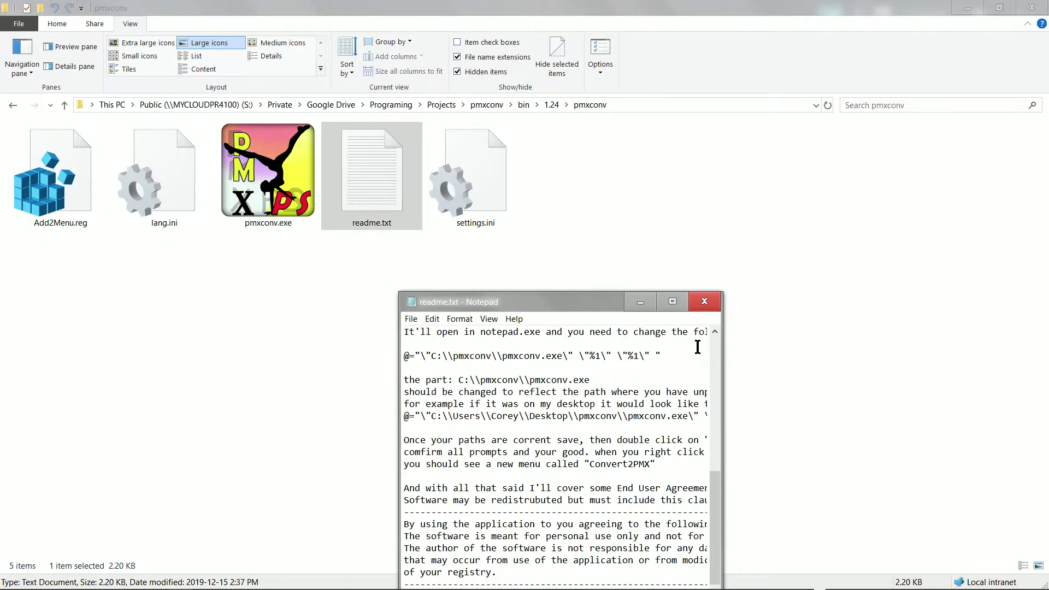
left_click(704, 301)
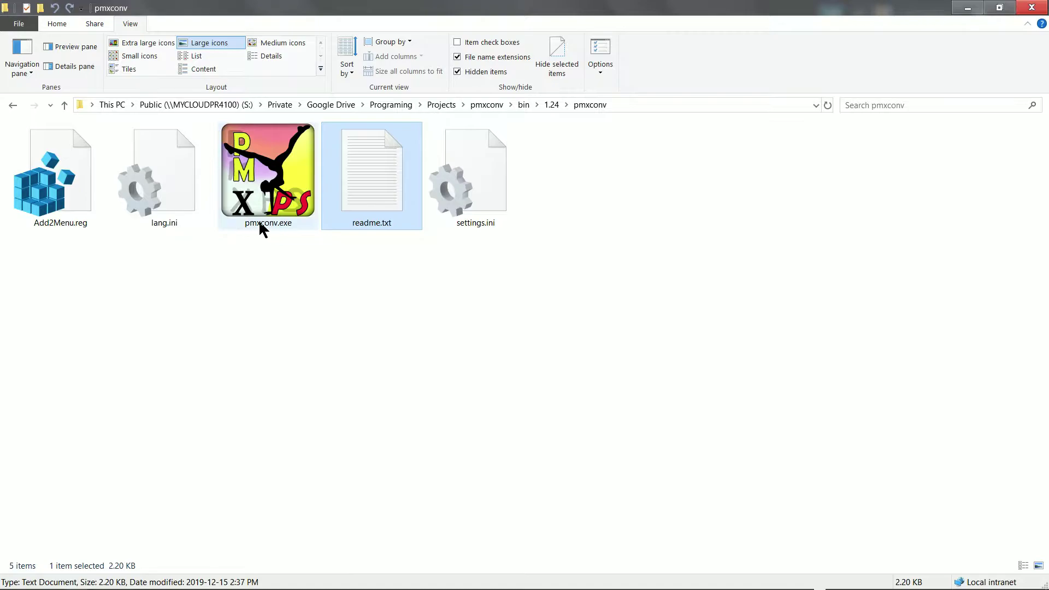
Launch pmxconv.exe and position its window below the folder's files
left_click(275, 227)
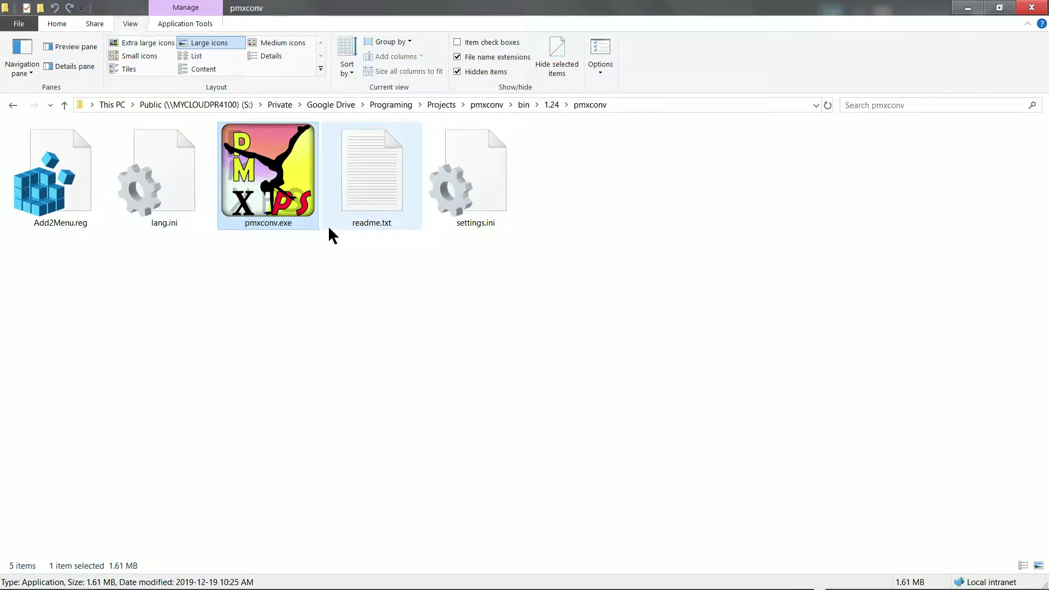
double_click(282, 200)
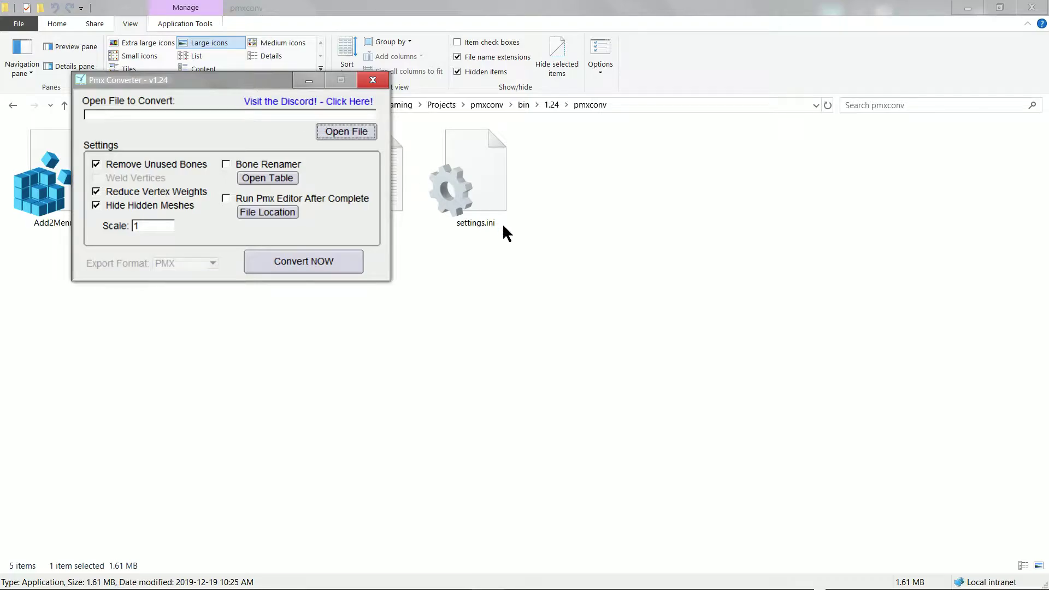
left_click_drag(254, 81, 454, 253)
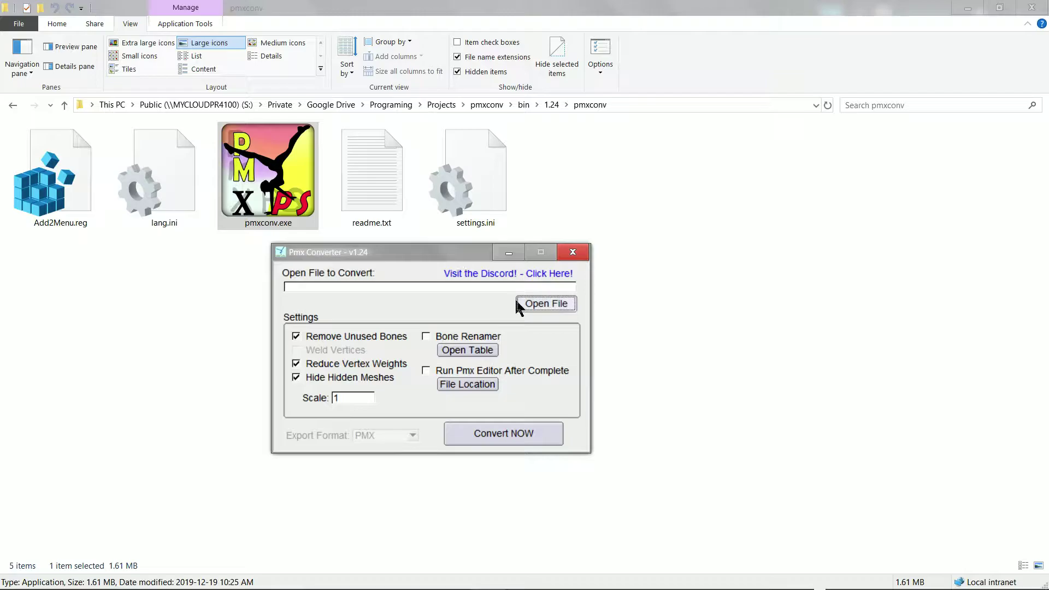
Load the sample model xps.xps from the _samples folder and convert it to PMX with the default settings
left_click(530, 305)
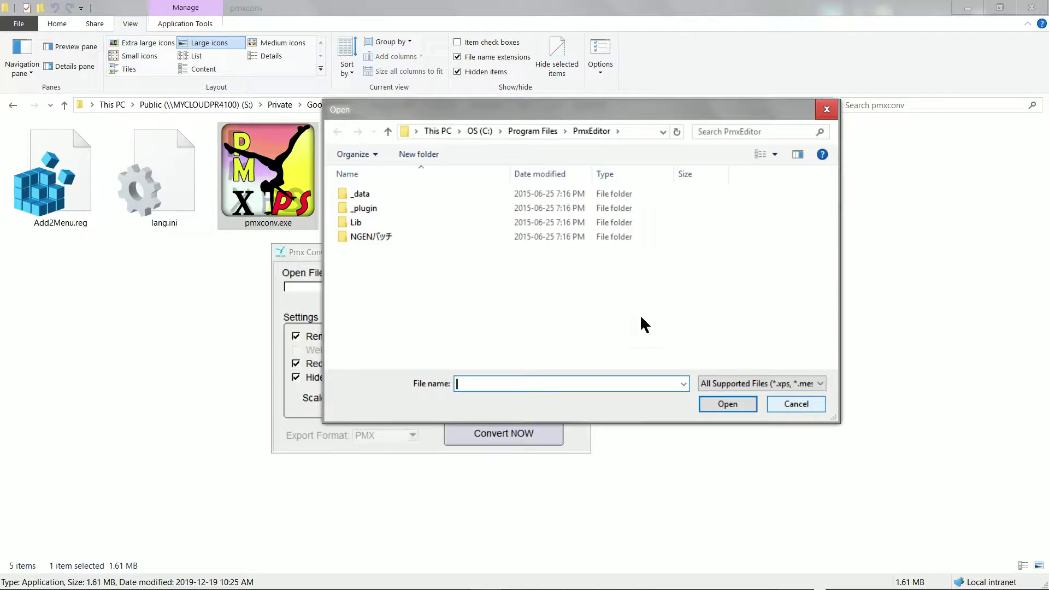
left_click(684, 383)
left_click(666, 397)
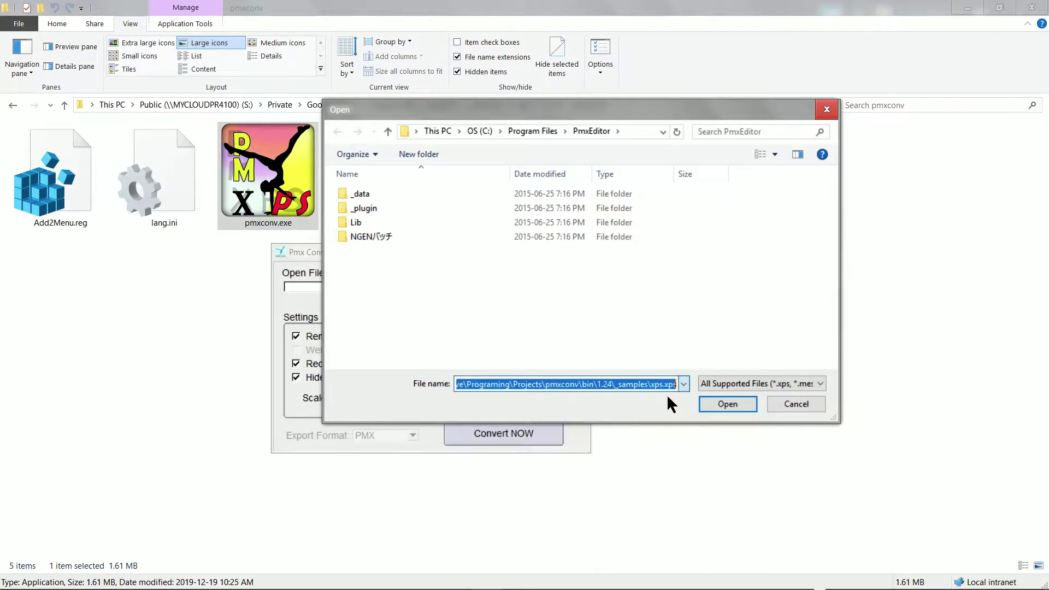
left_click(735, 403)
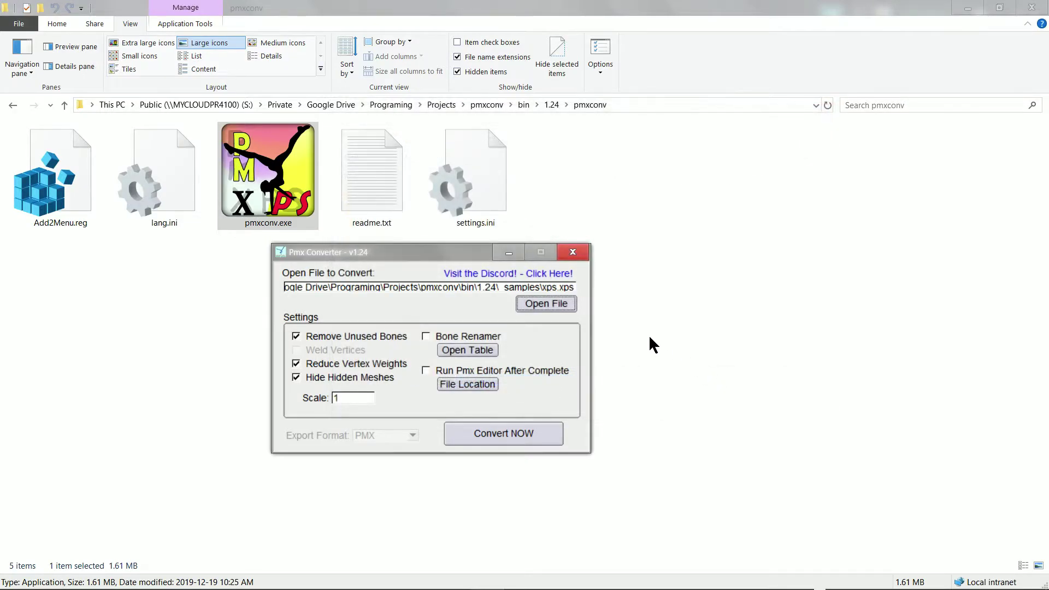
left_click(516, 431)
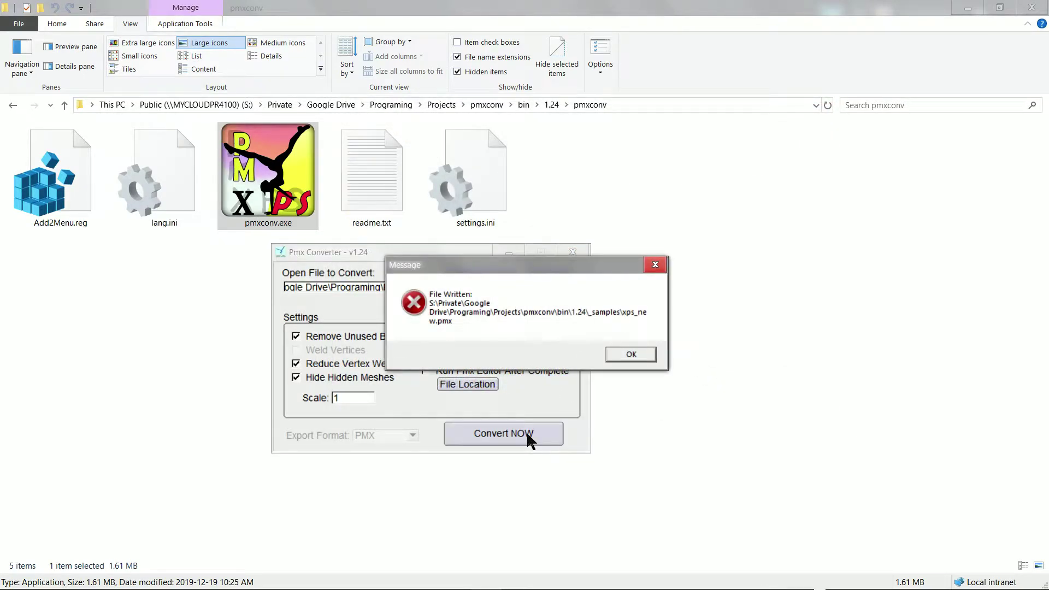
left_click(630, 355)
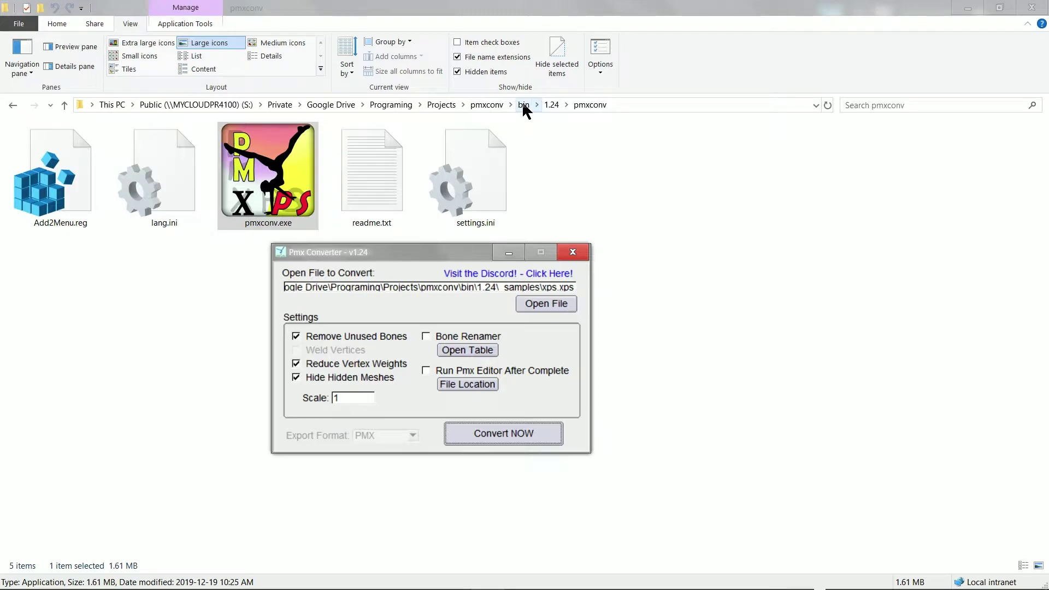
Check the _samples folder for the converted model, and return to the pmxconv folder
left_click(551, 104)
left_click(74, 163)
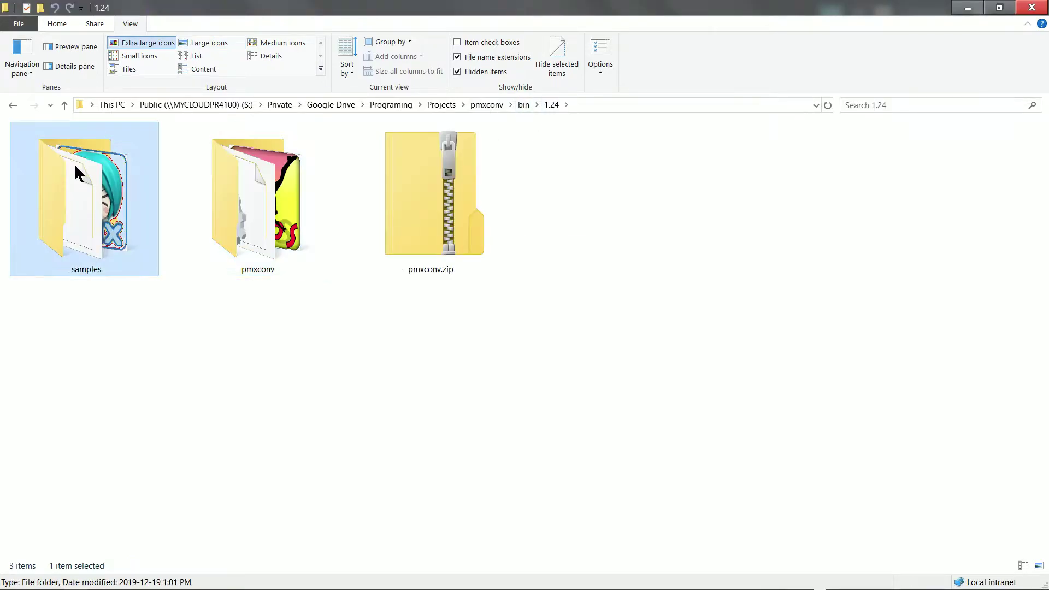
double_click(74, 162)
left_click(56, 192)
key("alt+Left")
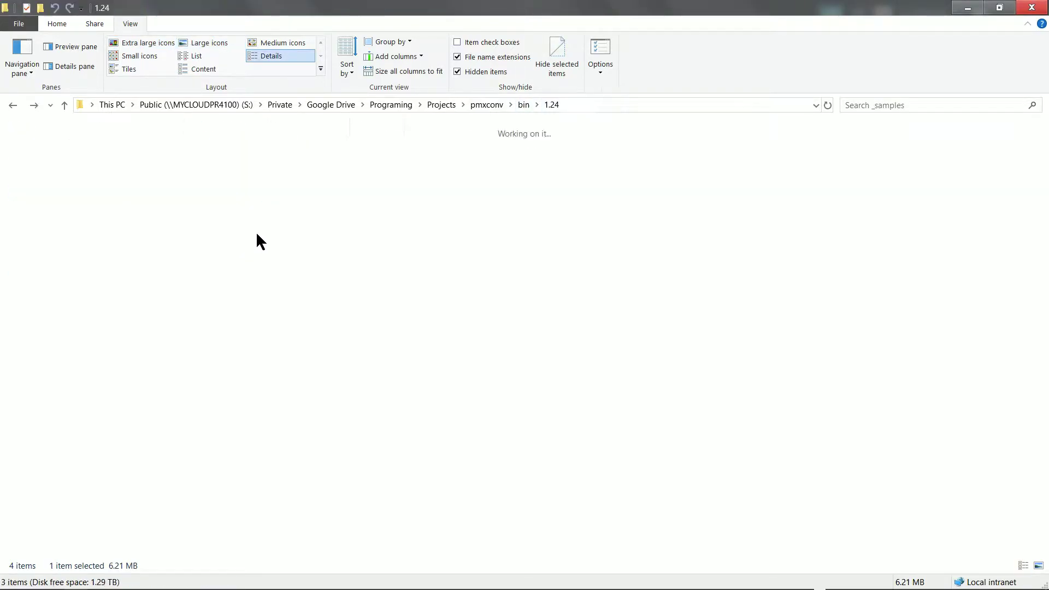
key("alt+Left")
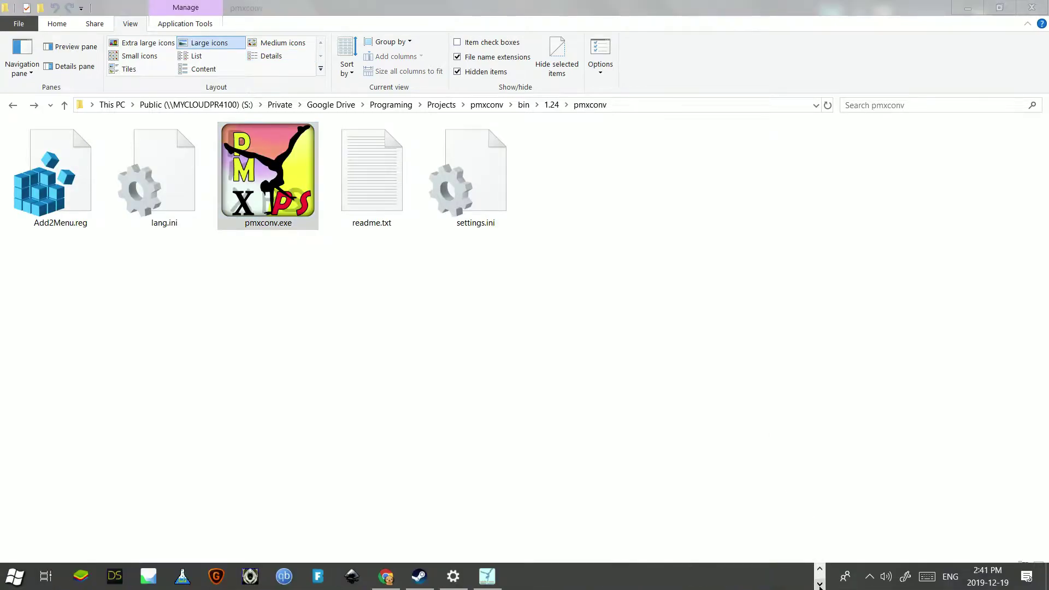
In Pmx Converter, disable Remove Unused Bones and Reduce Vertex Weights, enable Bone Renamer, and close the converter
left_click(487, 576)
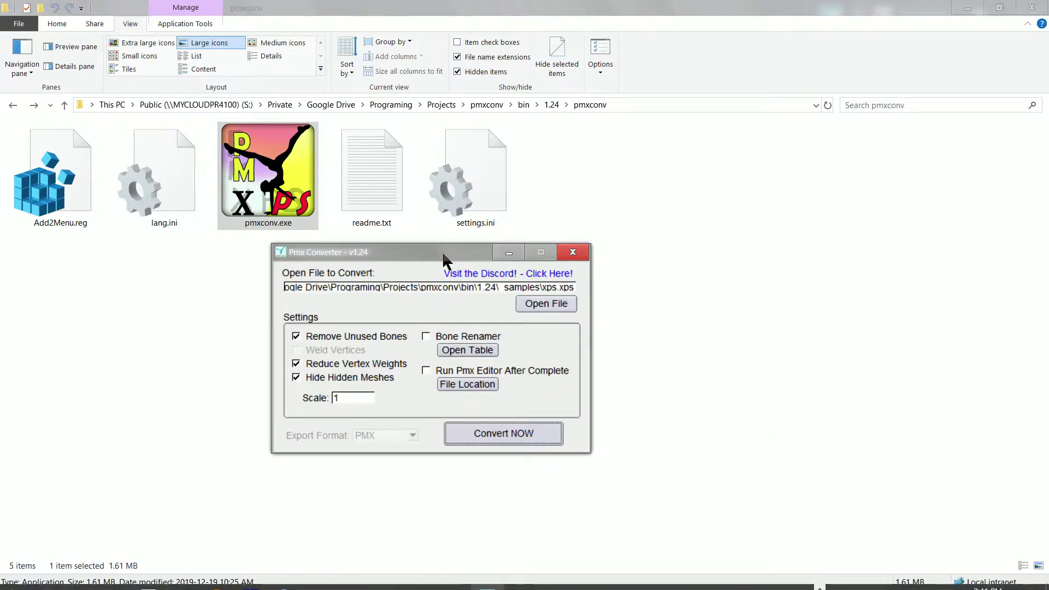
left_click_drag(442, 252, 518, 244)
left_click(372, 328)
left_click(372, 356)
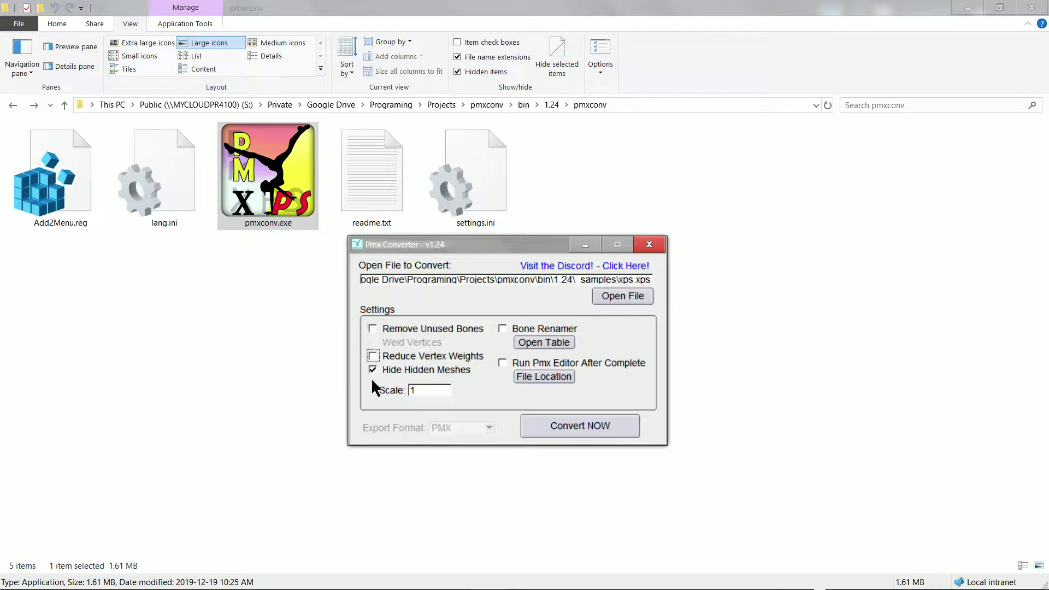
left_click(502, 328)
left_click(639, 251)
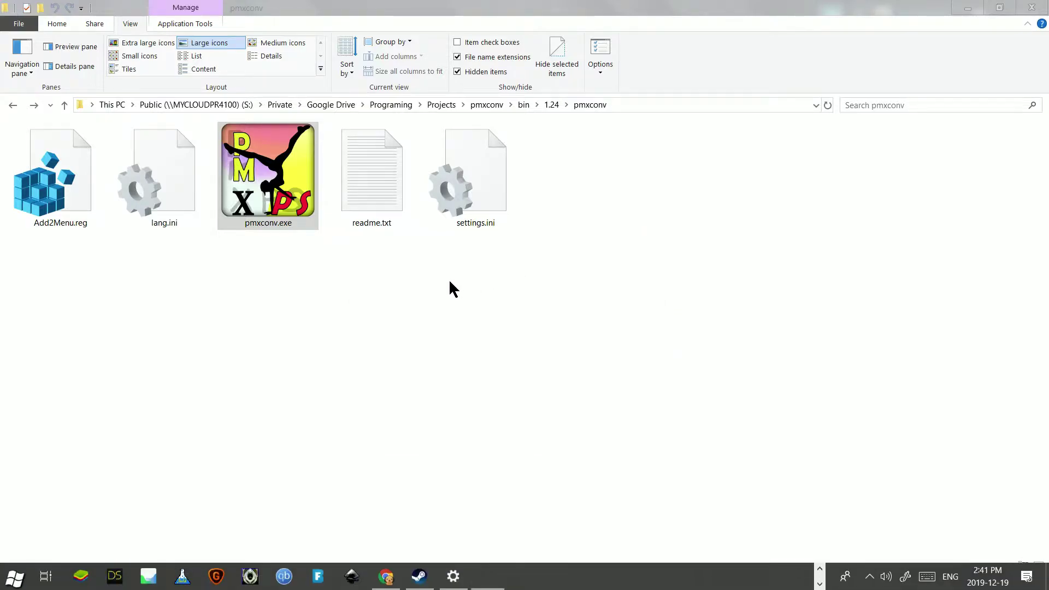
Inspect the saved converter options in settings.ini and close the file
left_click(471, 208)
left_click(708, 300)
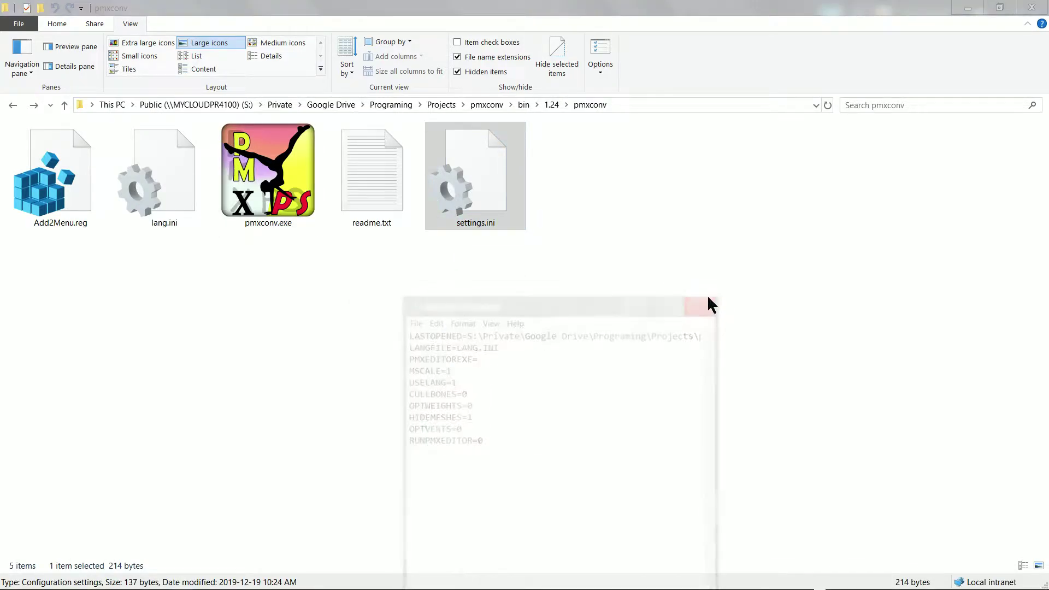
Relaunch pmxconv.exe and disable Hide Hidden Meshes
double_click(290, 187)
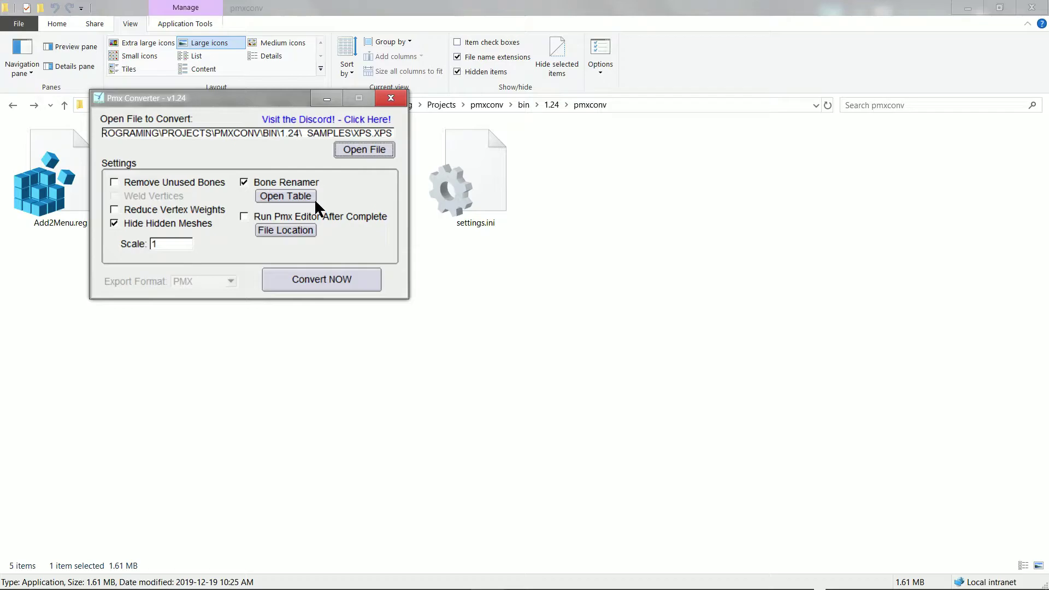
left_click_drag(278, 111, 523, 237)
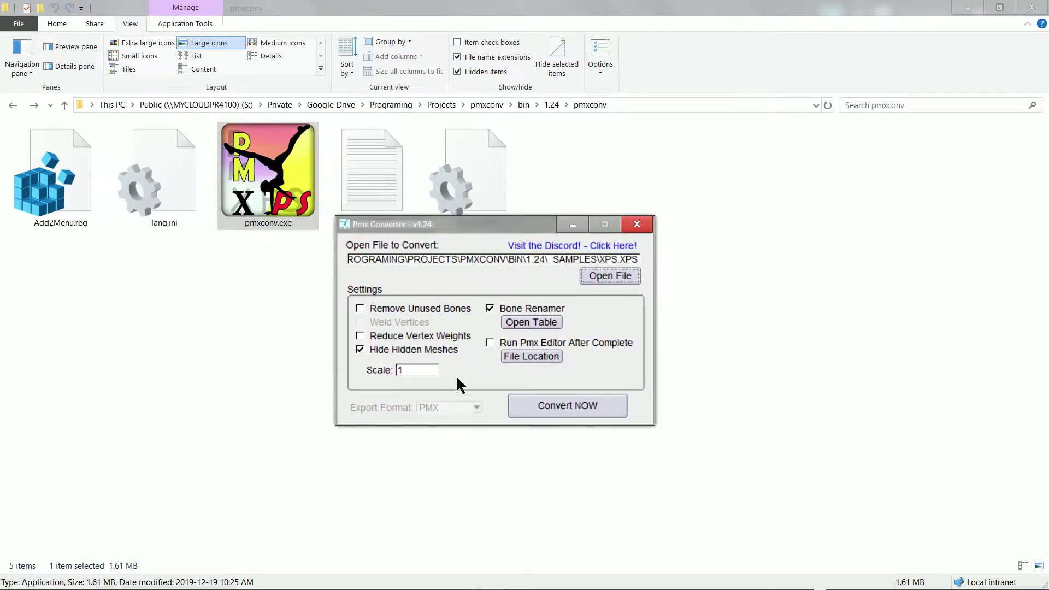
left_click(361, 349)
left_click(492, 308)
Examine the bone renaming table, comparing the Japanese and English names for ROOT GROUND, and close it
left_click(518, 321)
left_click_drag(447, 369, 511, 369)
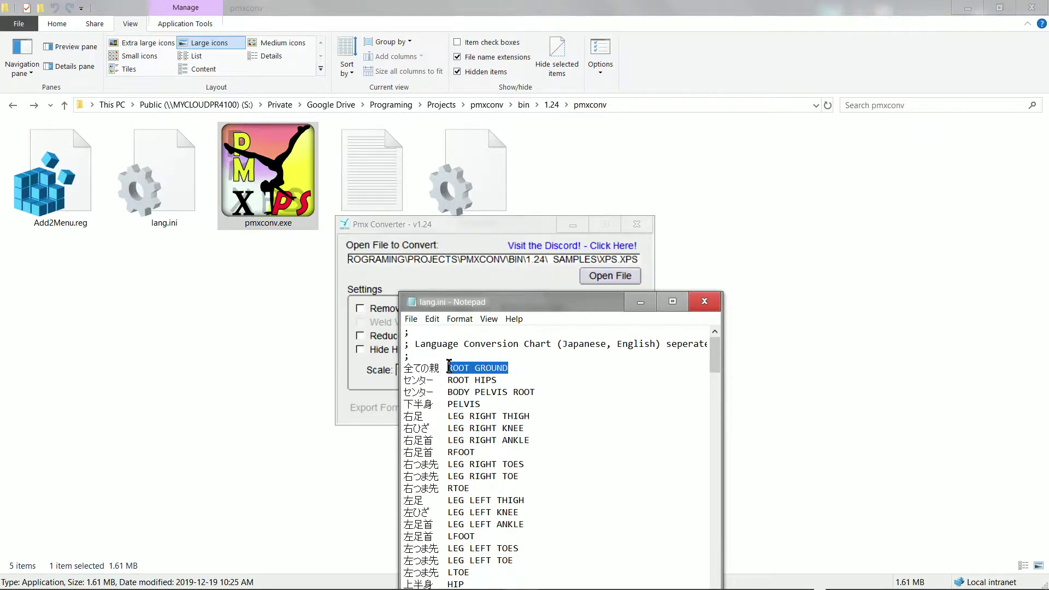
left_click_drag(447, 368, 404, 368)
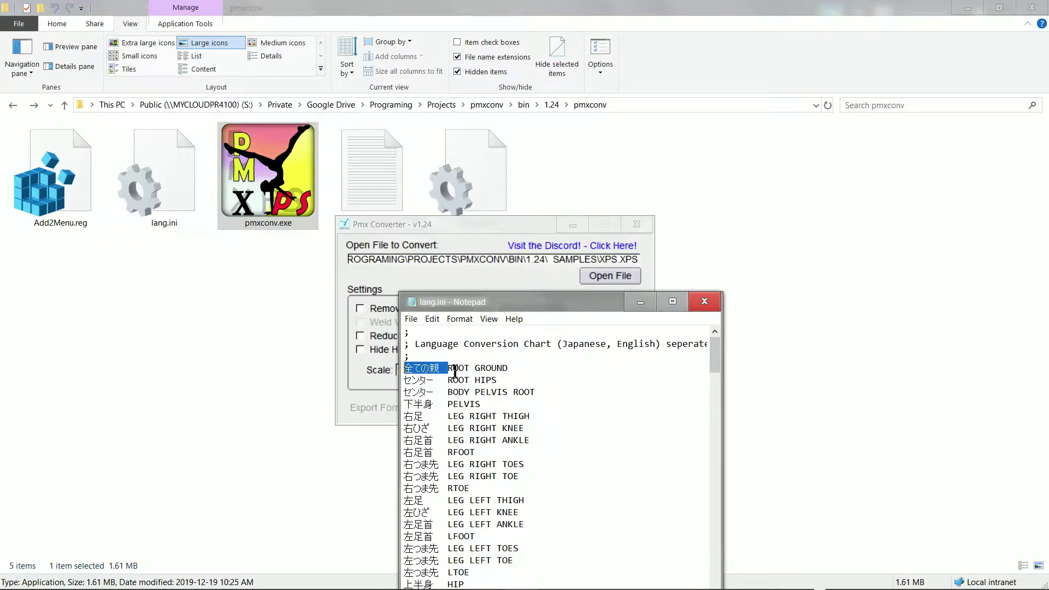
left_click_drag(447, 368, 508, 370)
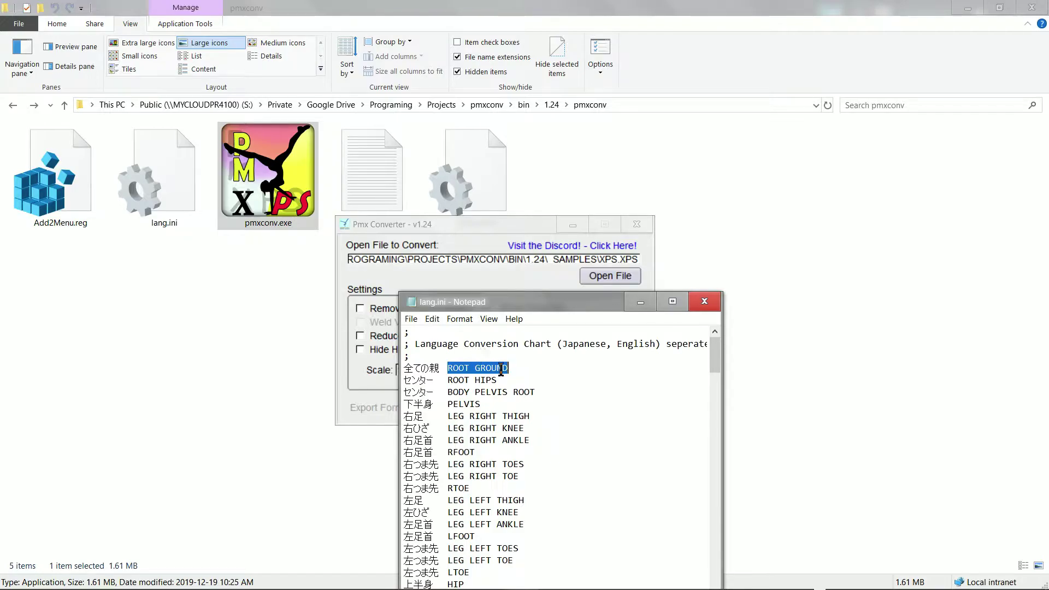
scroll(576, 402, "down", 6)
scroll(576, 402, "down", 15)
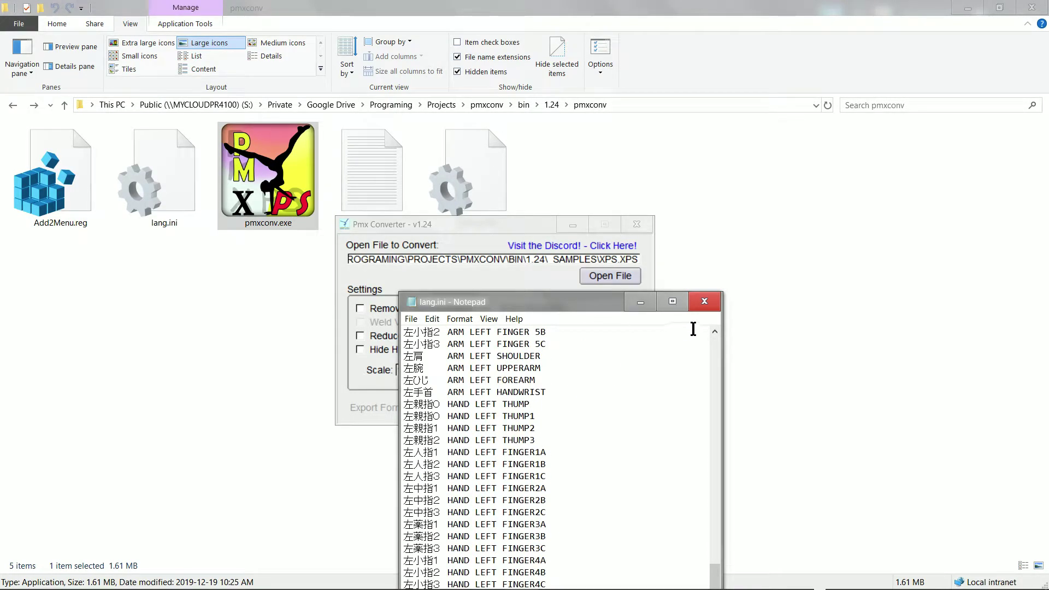
left_click(704, 301)
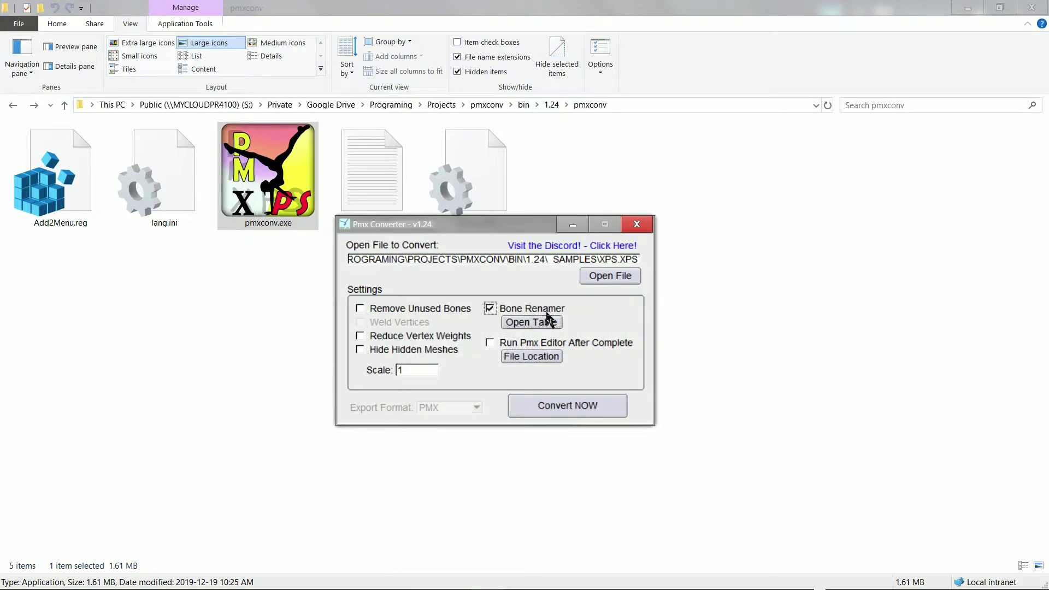
Review the bone renaming table again down to its last entries, close it, and disable Bone Renamer
left_click(489, 309)
left_click(491, 309)
left_click(490, 309)
left_click(520, 322)
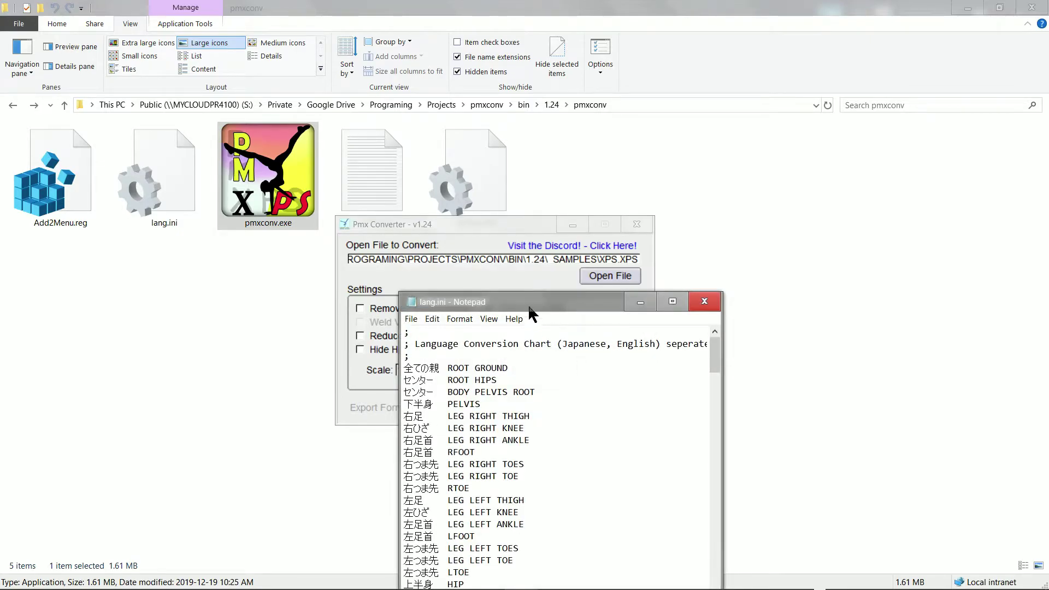
left_click_drag(535, 301, 532, 162)
scroll(541, 348, "down", 20)
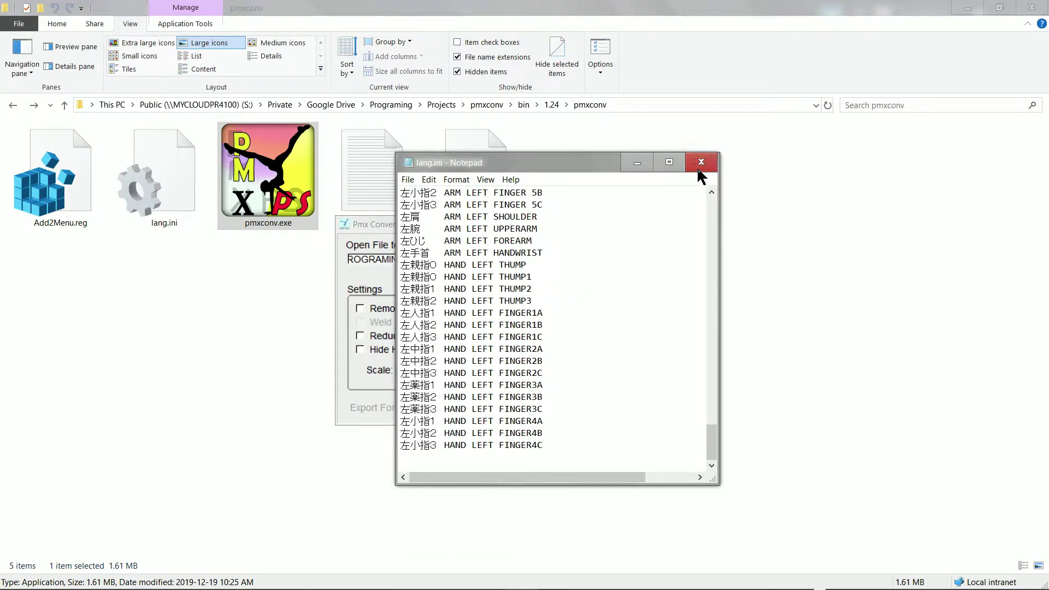
left_click(697, 170)
left_click(498, 309)
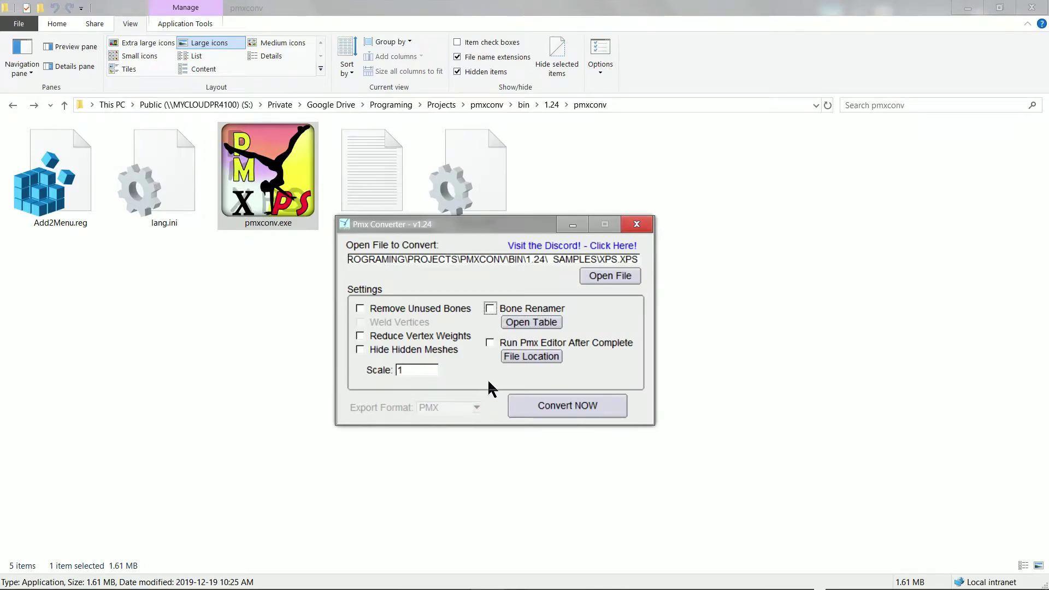
Enable Run Pmx Editor After Complete and set its file location to C:\Program Files\PmxEditor\PmxEditor.exe
left_click(489, 343)
left_click(529, 358)
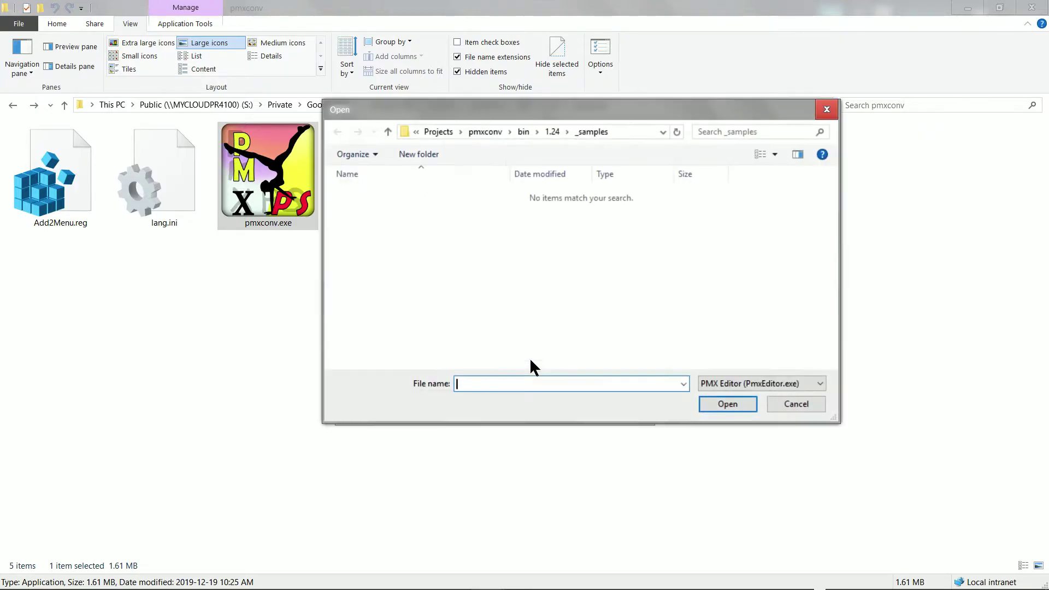
left_click(683, 383)
left_click(662, 403)
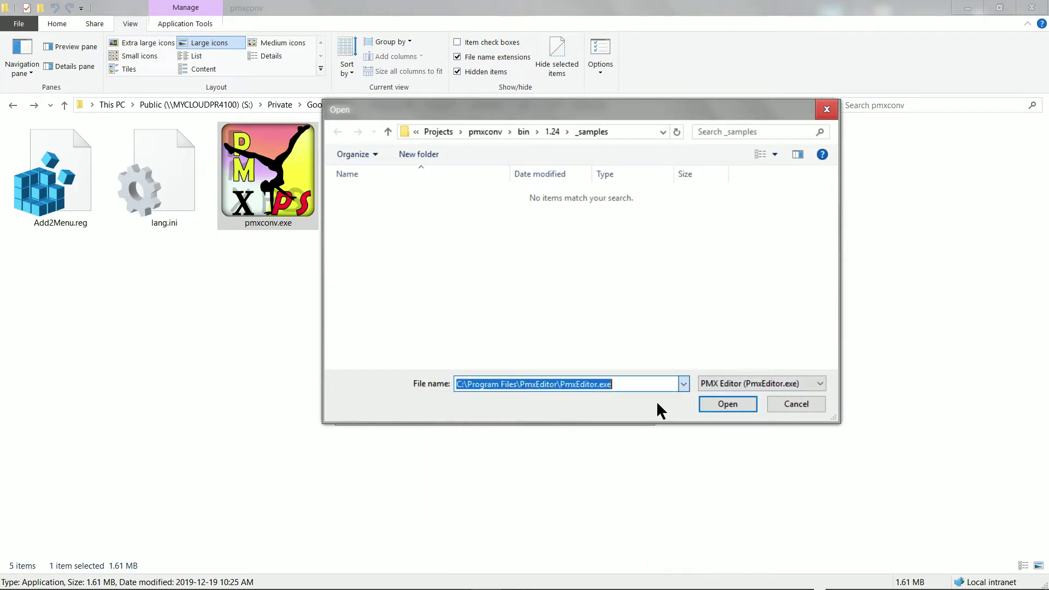
left_click(722, 405)
Convert the loaded XPS.XPS sample to PMX and inspect the converted model in the PmxView window
left_click(578, 410)
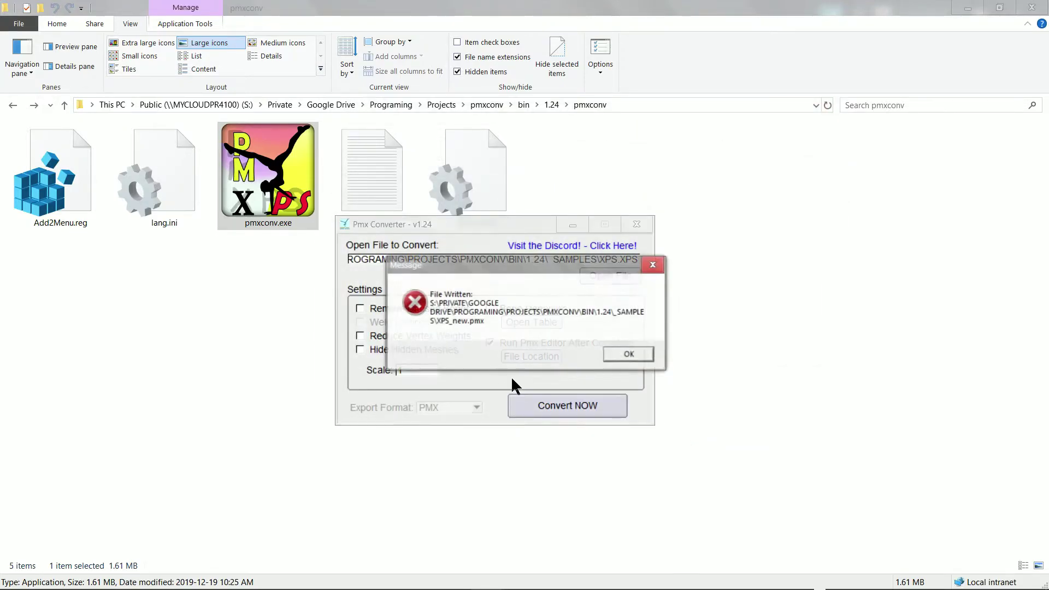
left_click(637, 358)
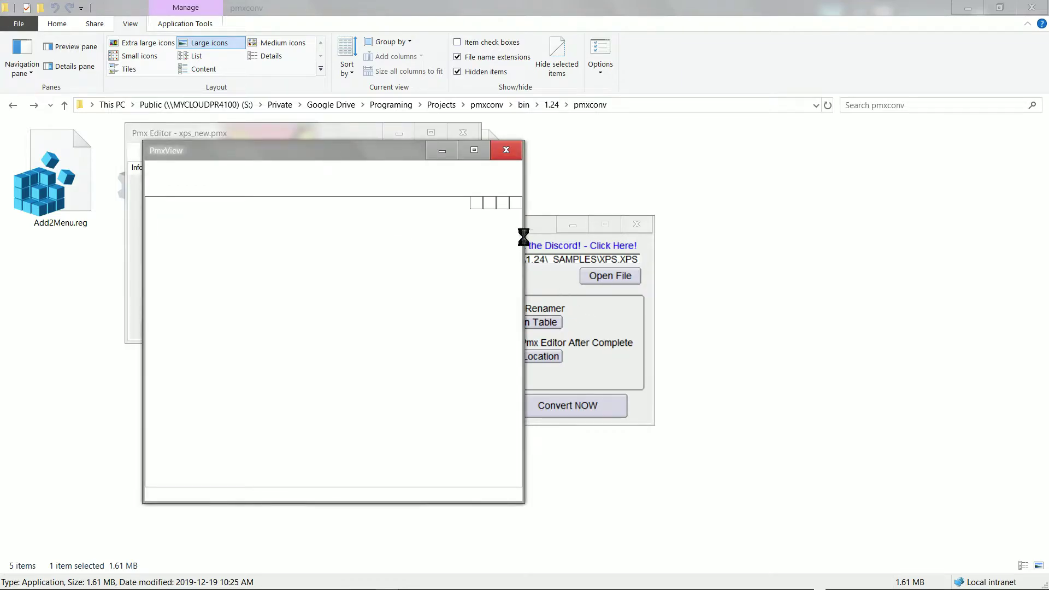
right_click_drag(274, 240, 468, 320)
scroll(306, 287, "up", 5)
scroll(420, 309, "down", 5)
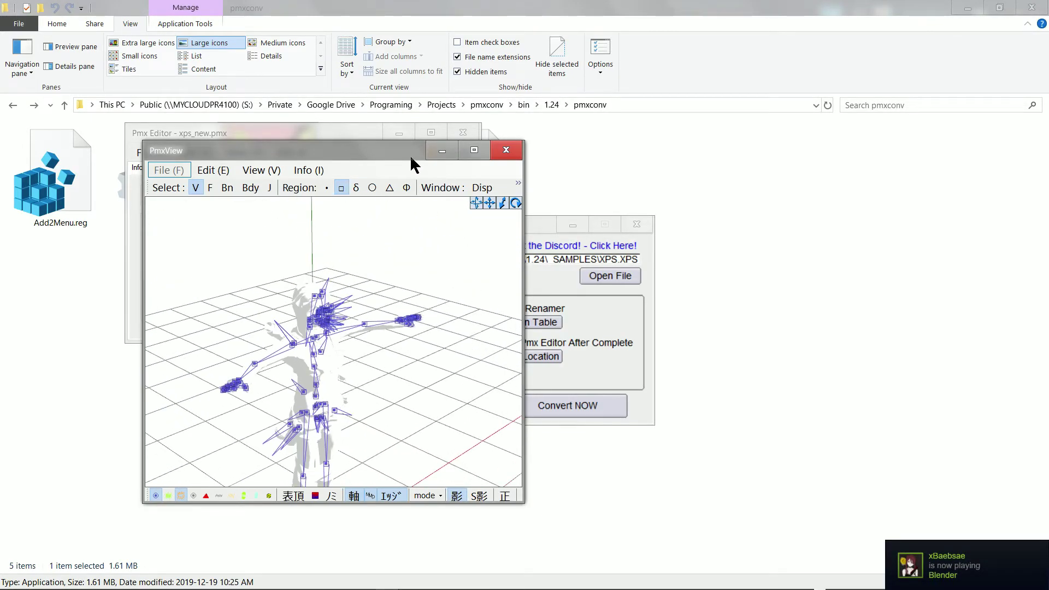
left_click_drag(412, 155, 338, 264)
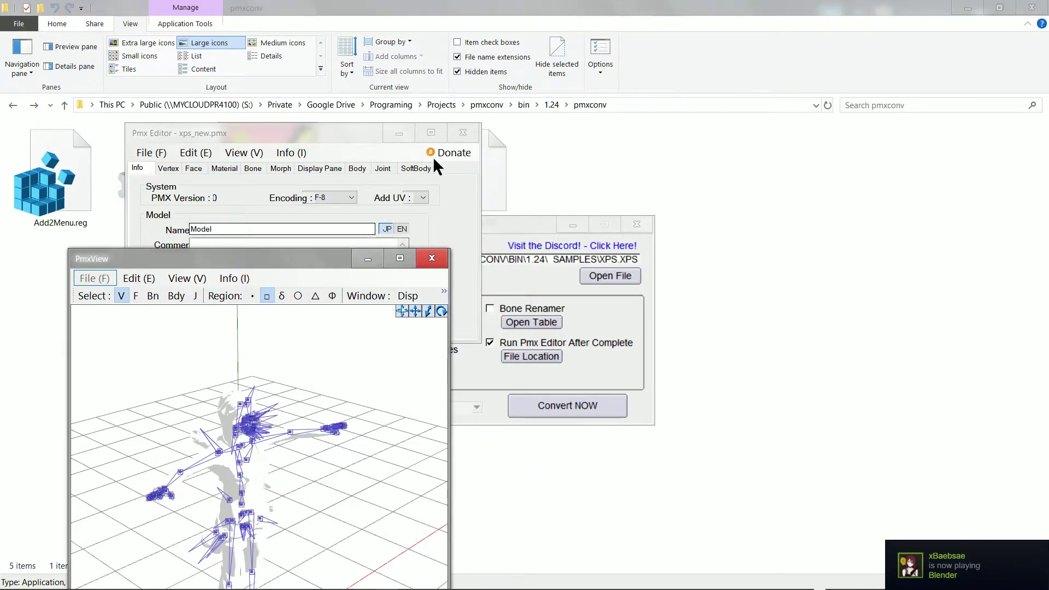
Close Pmx Editor and disable Run Pmx Editor After Complete in the converter
left_click(462, 133)
left_click(490, 342)
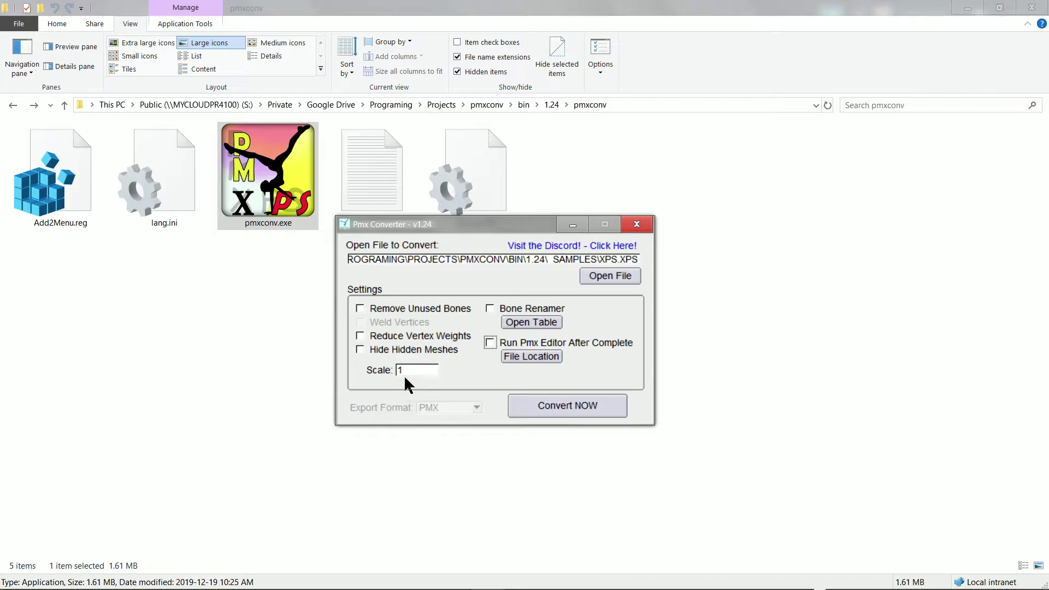
key("Tab")
left_click(360, 308)
left_click(364, 350)
left_click_drag(446, 228, 434, 209)
Examine the file types supported by the converter's Open File dialog, and cancel it without choosing a file
left_click(595, 257)
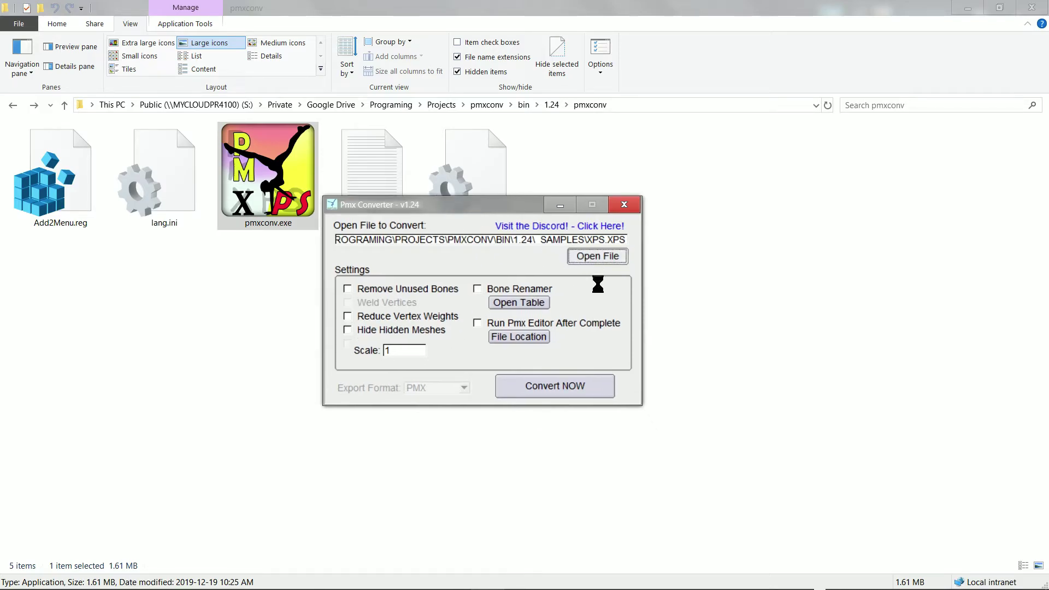
left_click(781, 384)
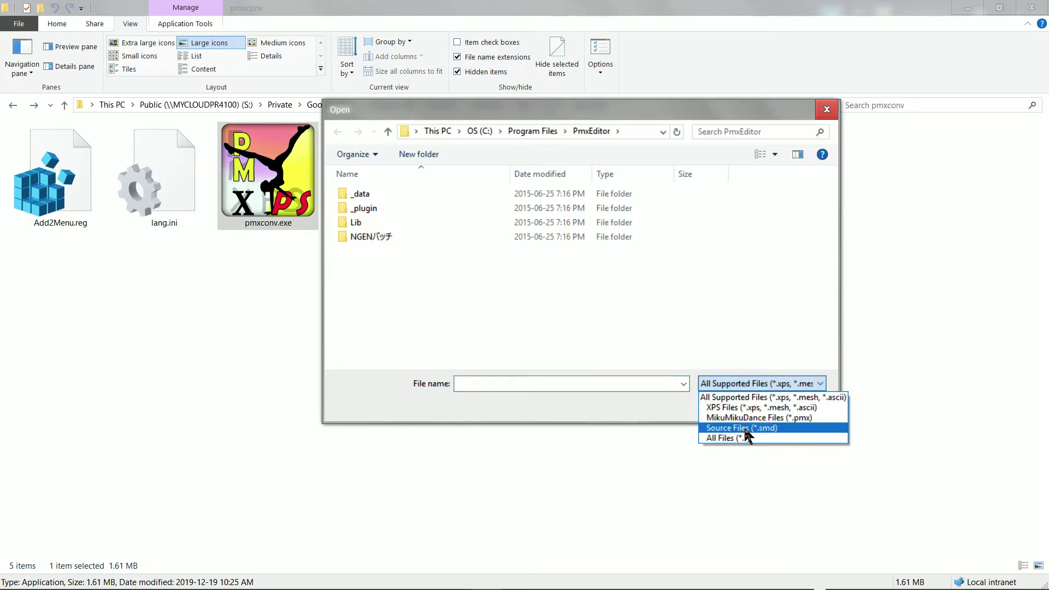
left_click(691, 410)
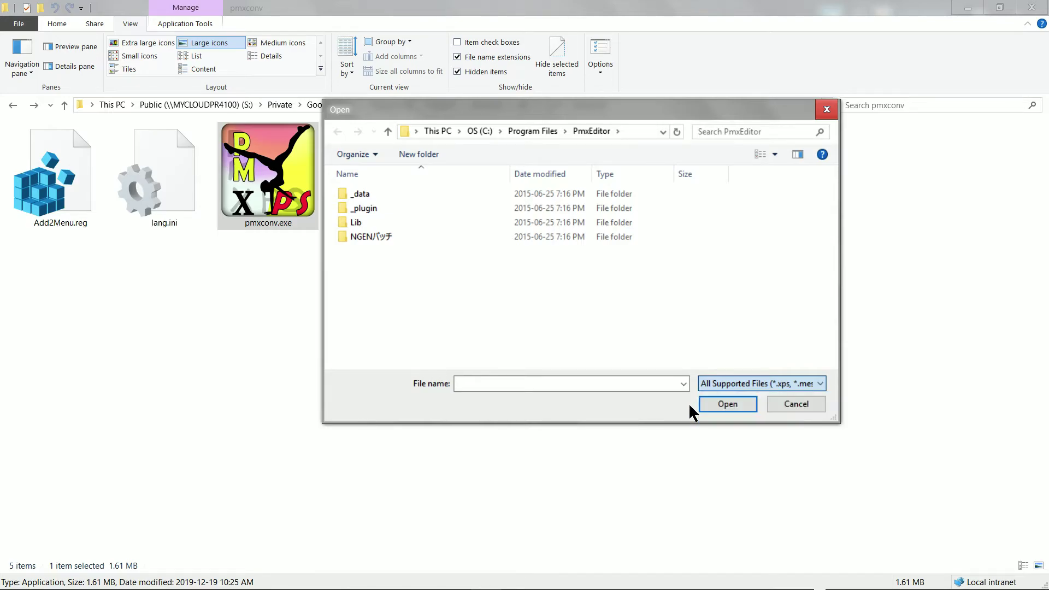
left_click(745, 383)
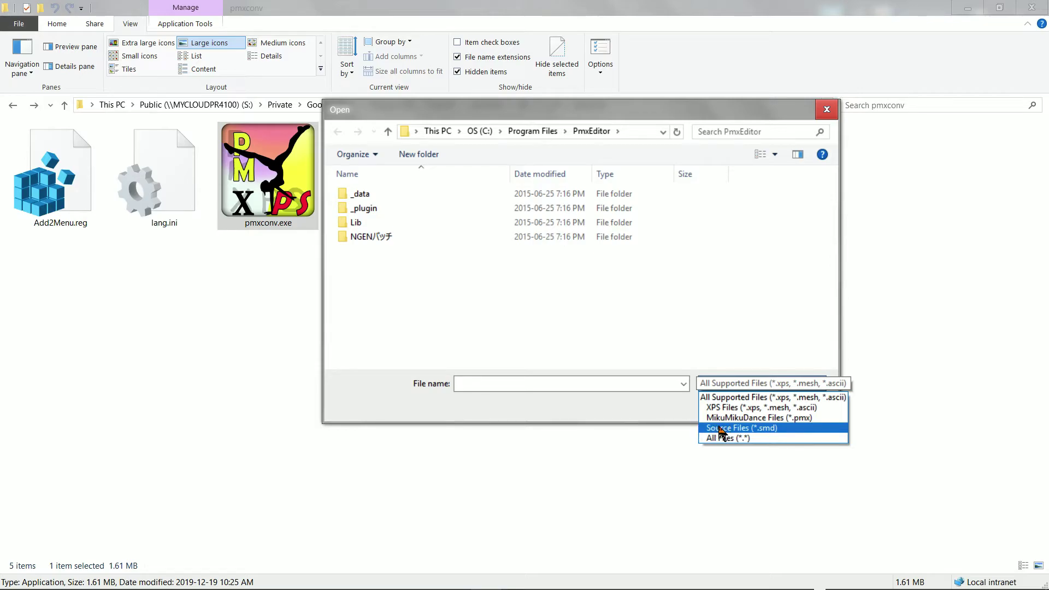
left_click(673, 422)
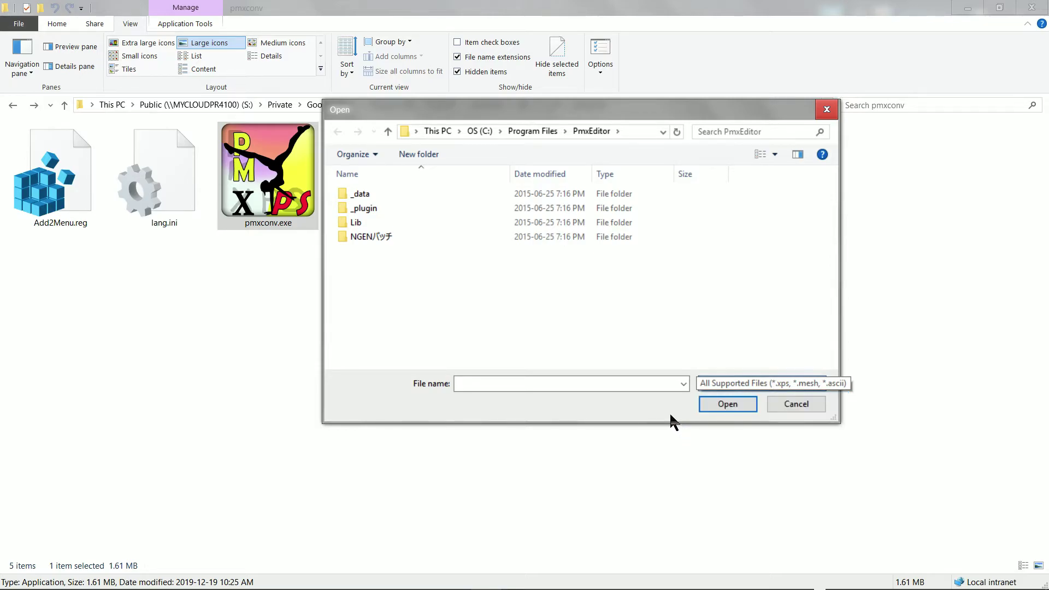
left_click(773, 402)
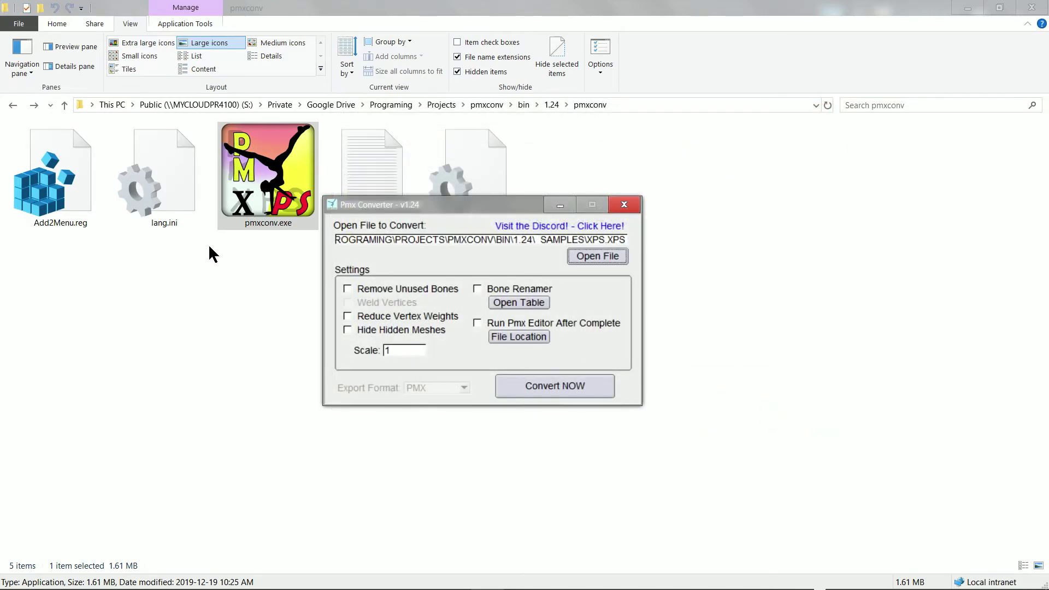
Follow the converter's Discord link, return to the converter and close it
left_click_drag(473, 209, 509, 245)
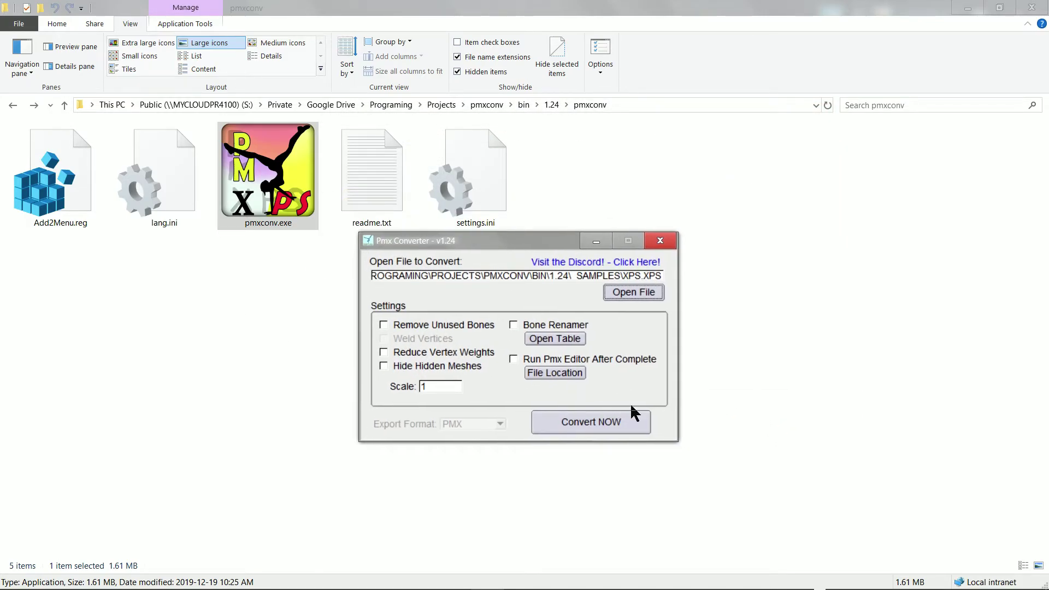
left_click(549, 261)
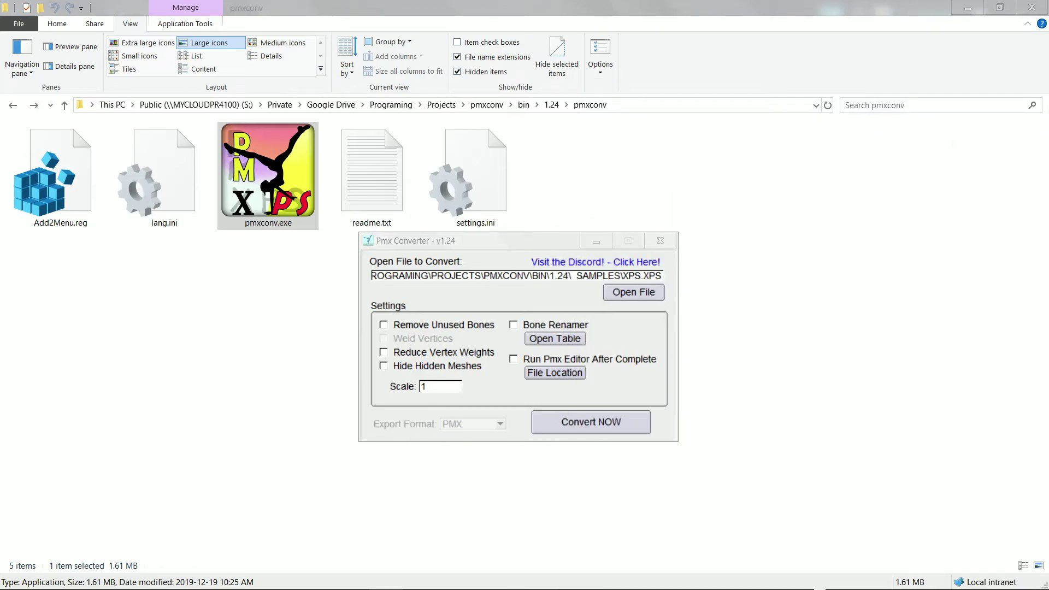
left_click(543, 239)
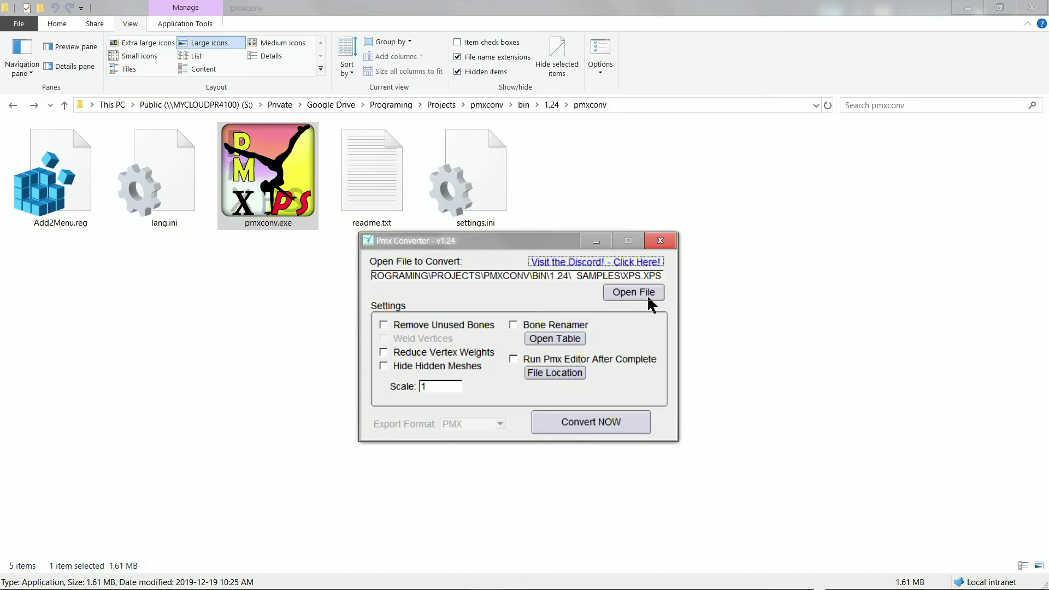
left_click(660, 241)
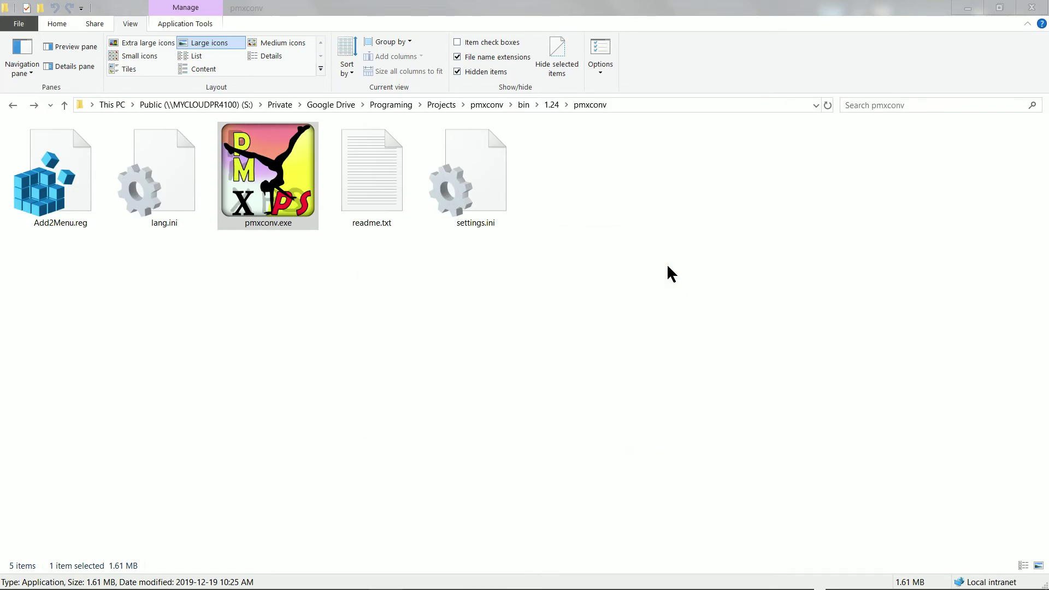
Go to the _samples folder inside the 1.24 folder and copy xps.xps
left_click(550, 105)
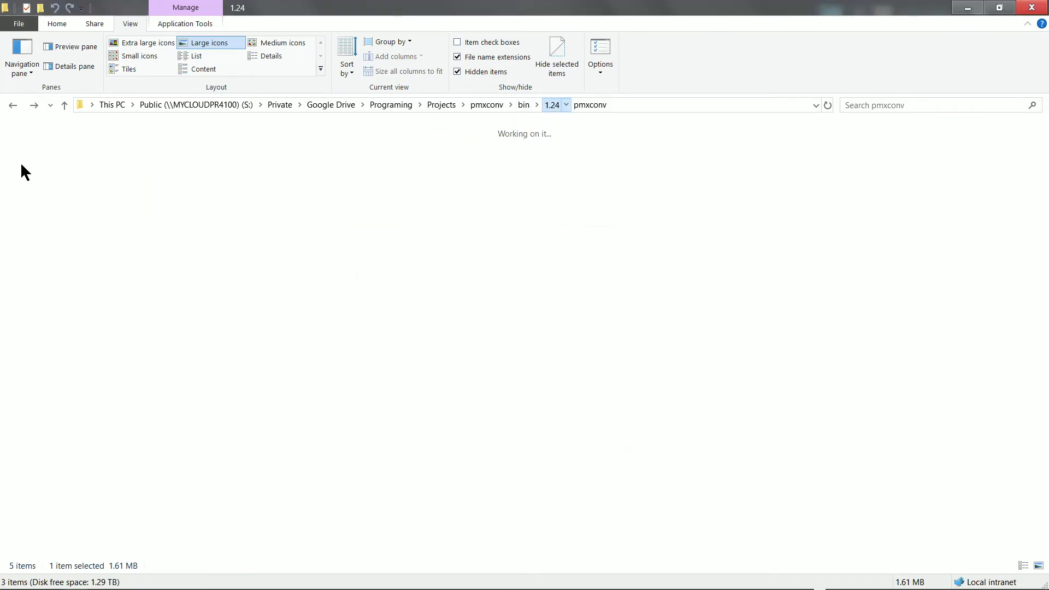
left_click(158, 278)
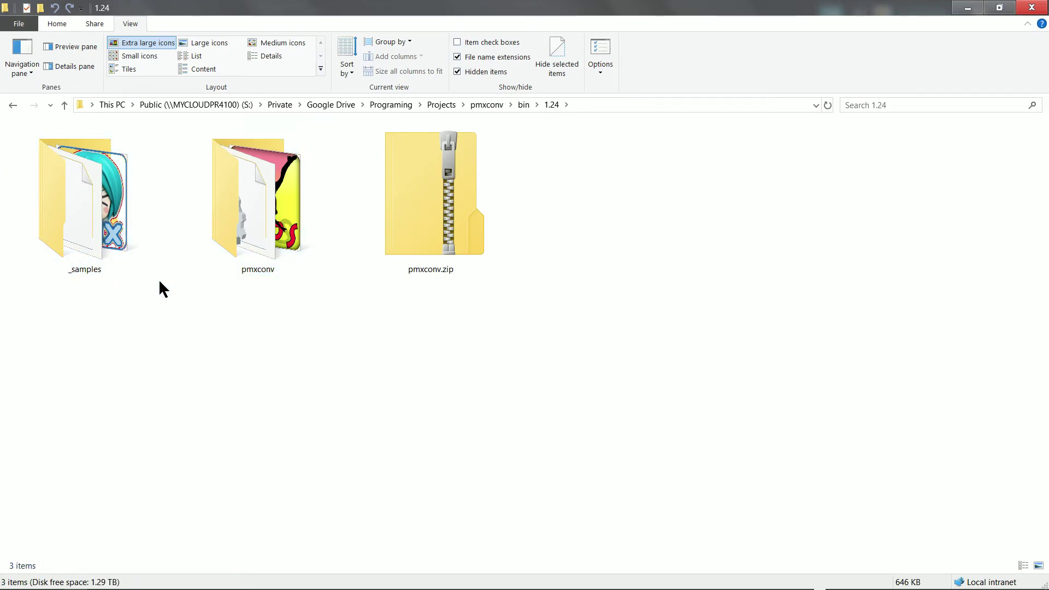
double_click(237, 244)
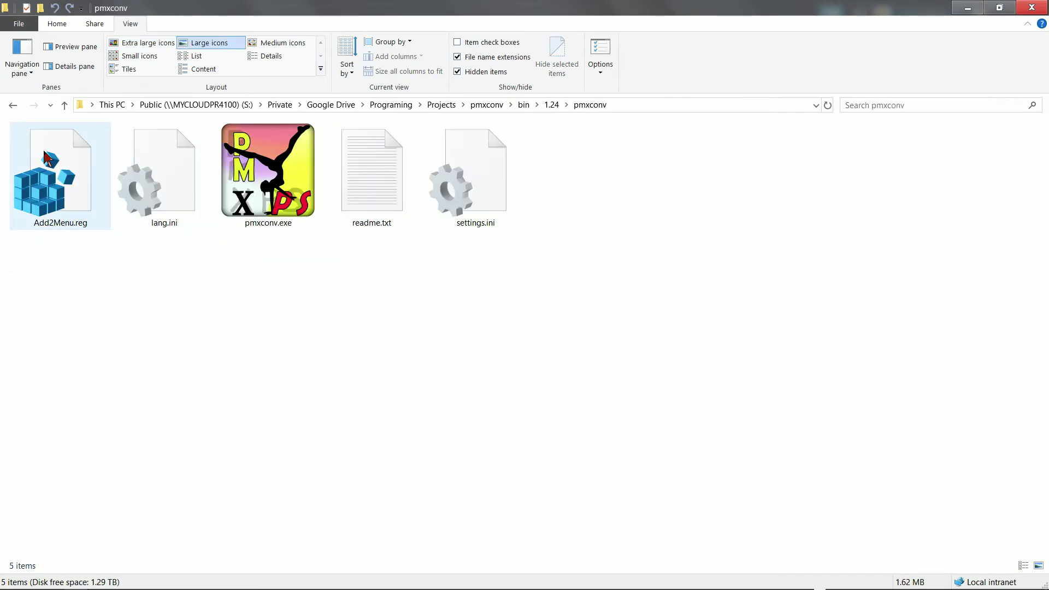
key("alt+Left")
left_click(108, 175)
double_click(116, 175)
left_click(68, 192)
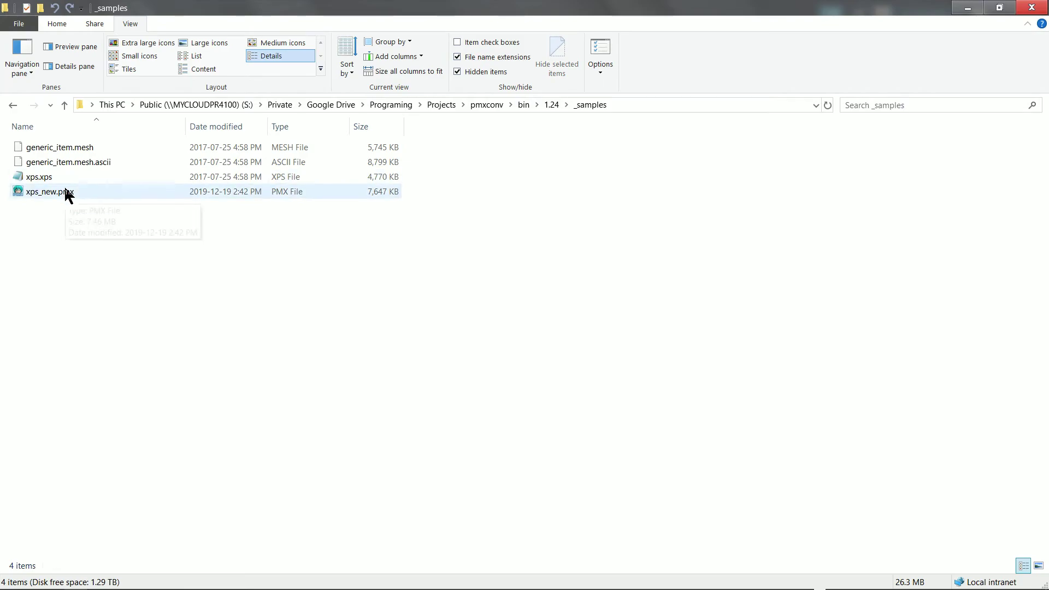
left_click(70, 175)
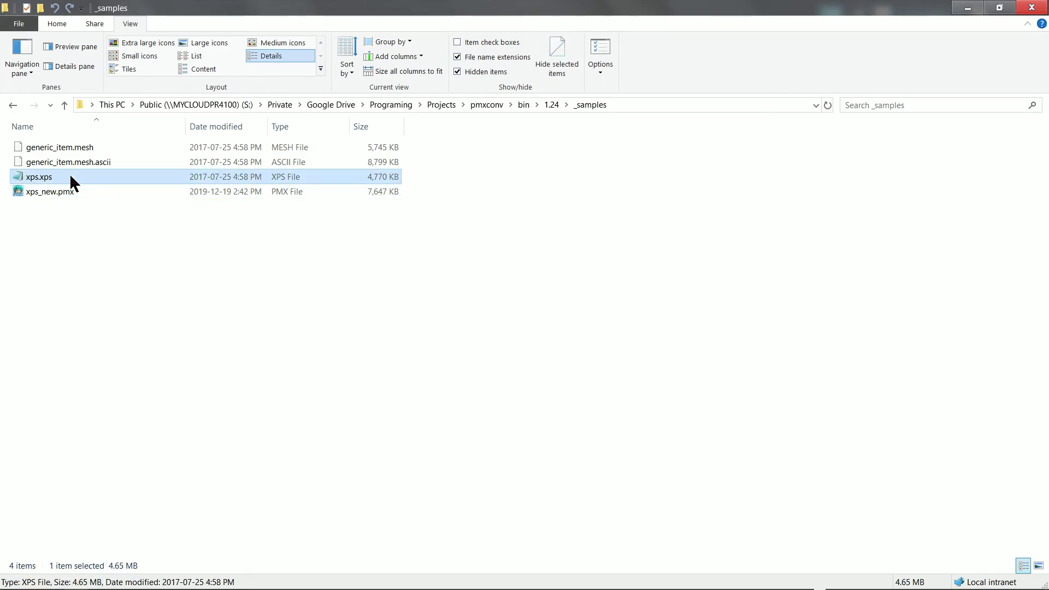
Paste xps.xps into the pmxconv folder and convert it by dropping it onto pmxconv.exe
key("alt+Left")
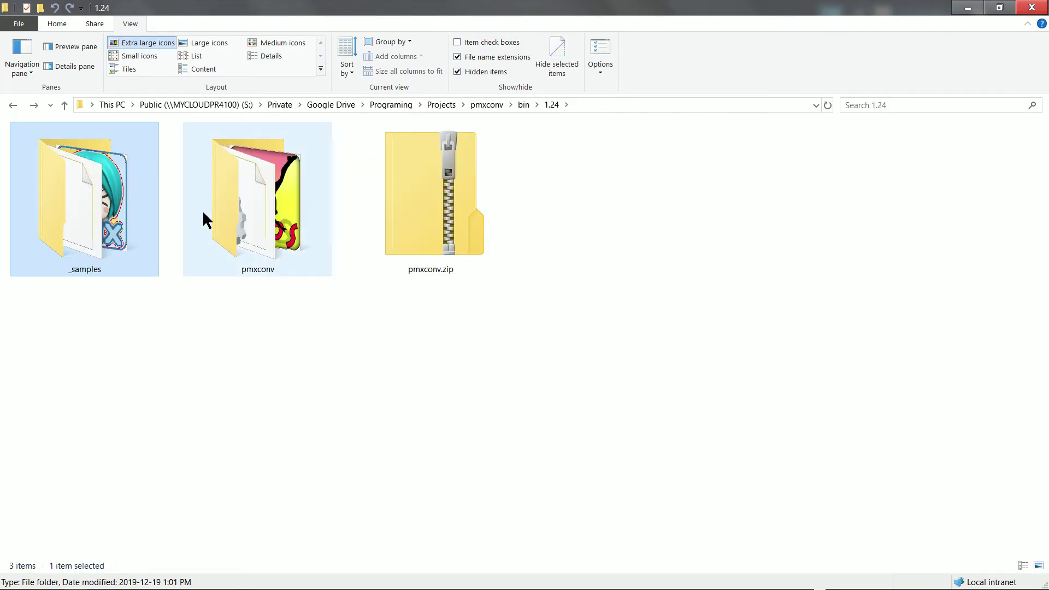
double_click(208, 216)
left_click(339, 290)
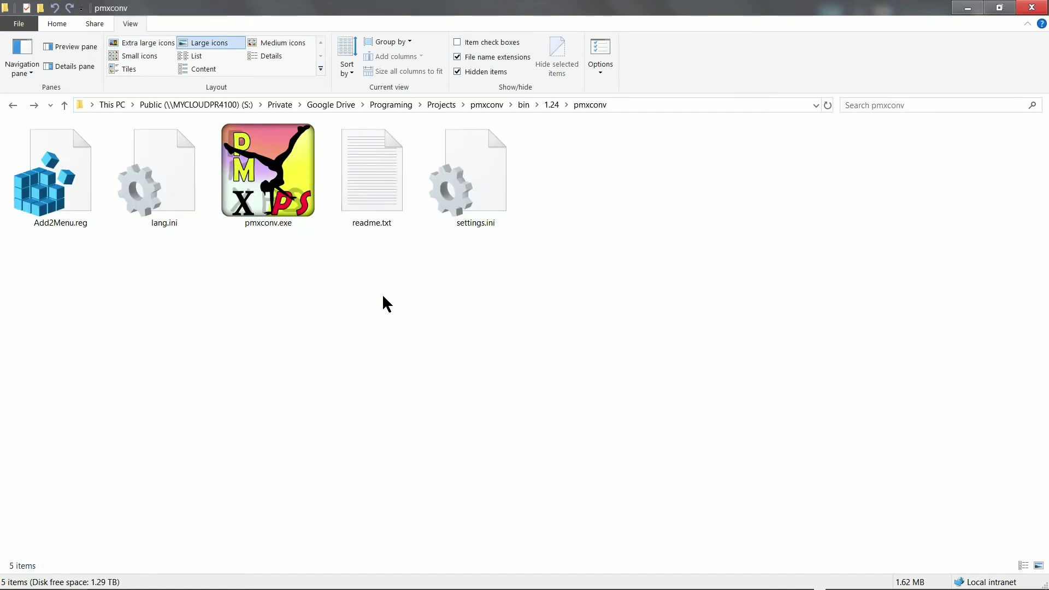
key("ctrl+v")
left_click_drag(582, 207, 305, 198)
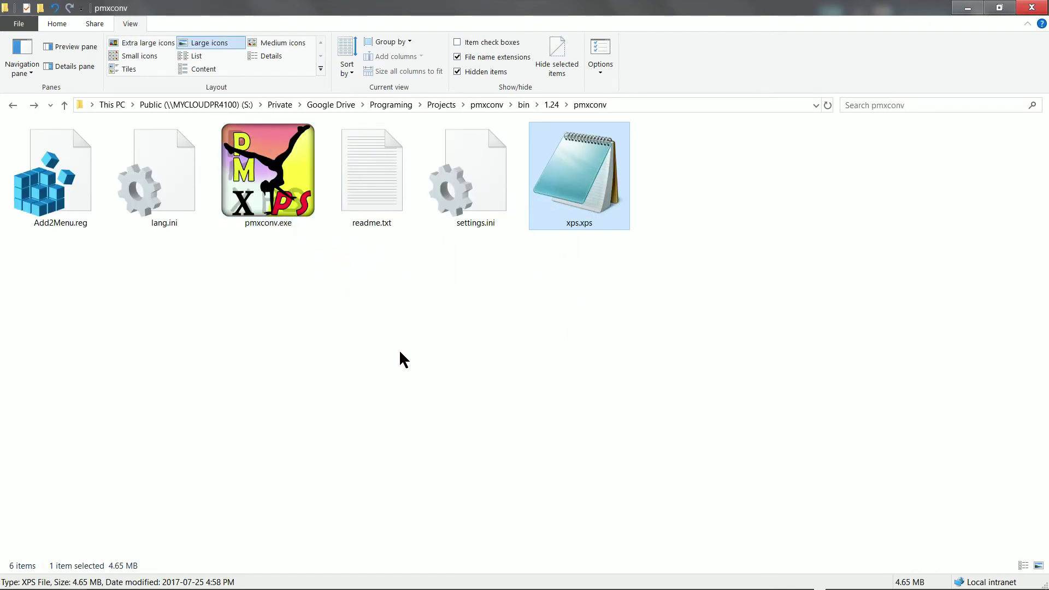
left_click(704, 284)
Make five duplicates of xps.xps in the pmxconv folder
left_click(565, 210)
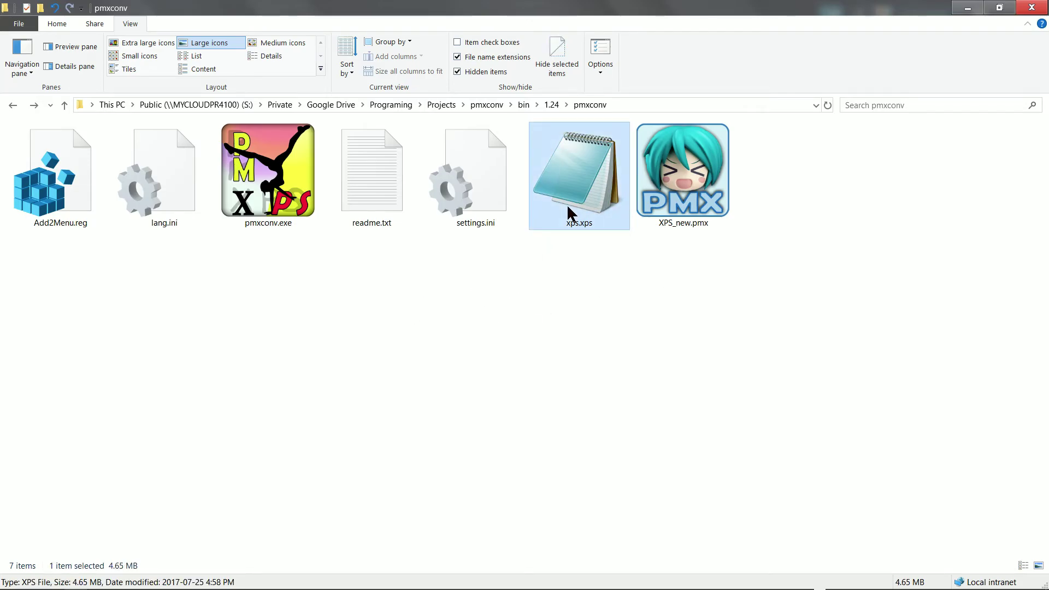
key("ctrl+c")
key("ctrl+v")
key("ctrl+v")
key("ctrl+v")
key("ctrl+v")
key("ctrl+v")
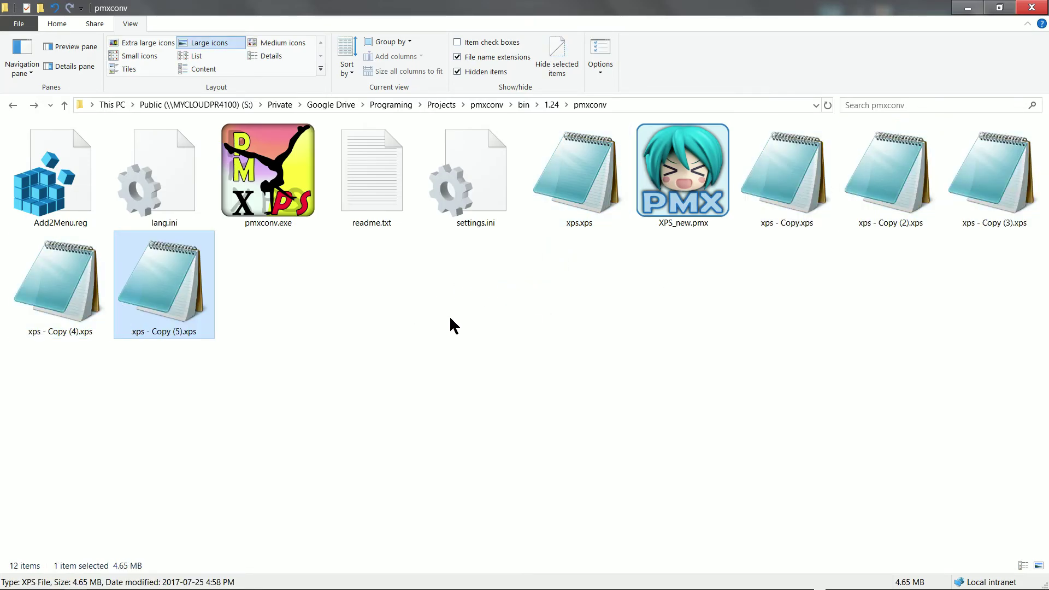
Create a new text document in the pmxconv folder and change its extension to make it New Text Document.bat
left_click(459, 300)
right_click(460, 300)
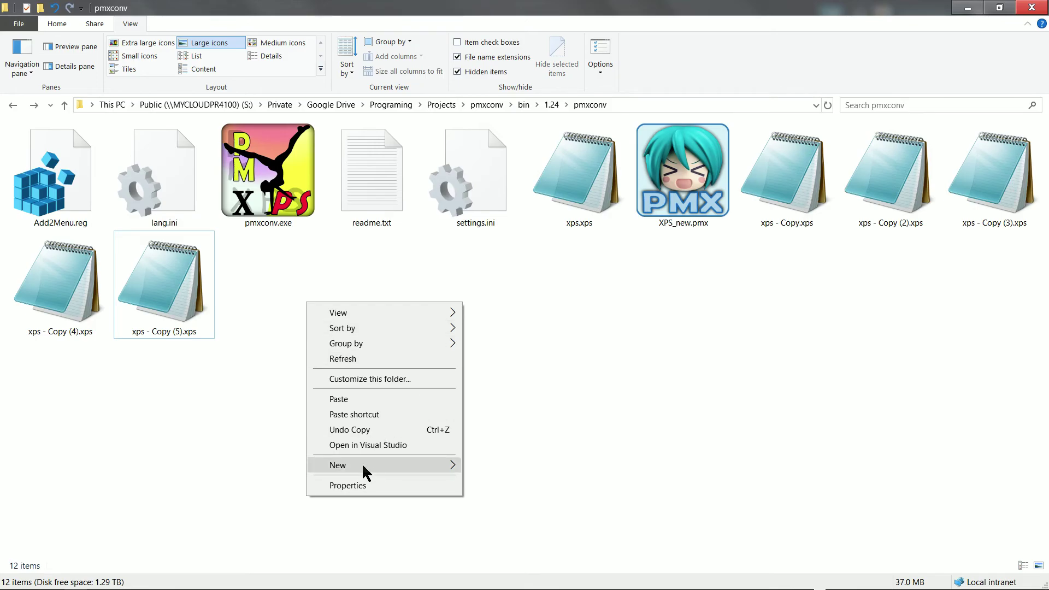
mouse_move(362, 463)
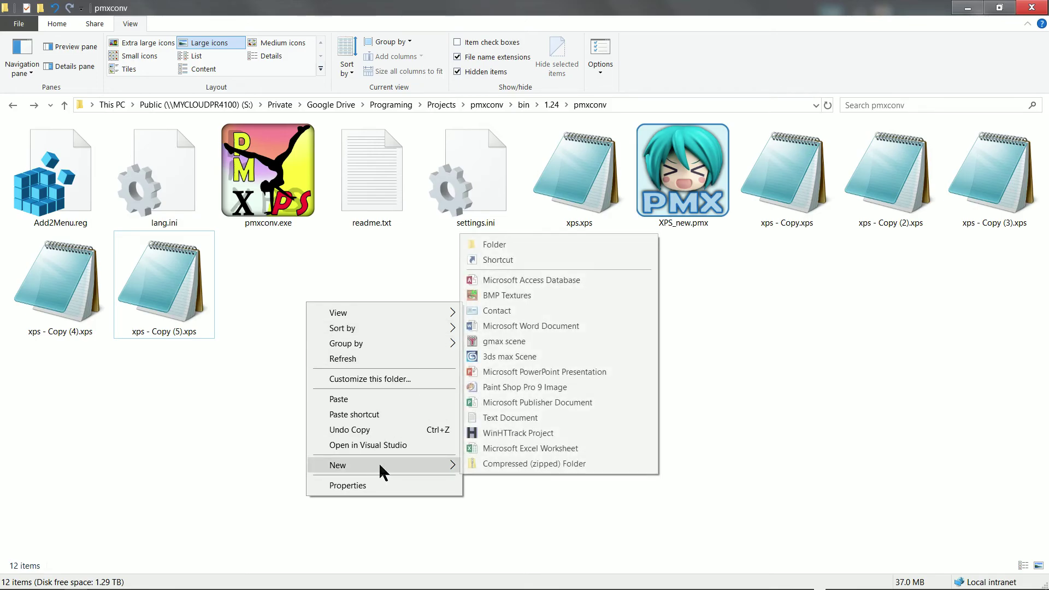
left_click(517, 418)
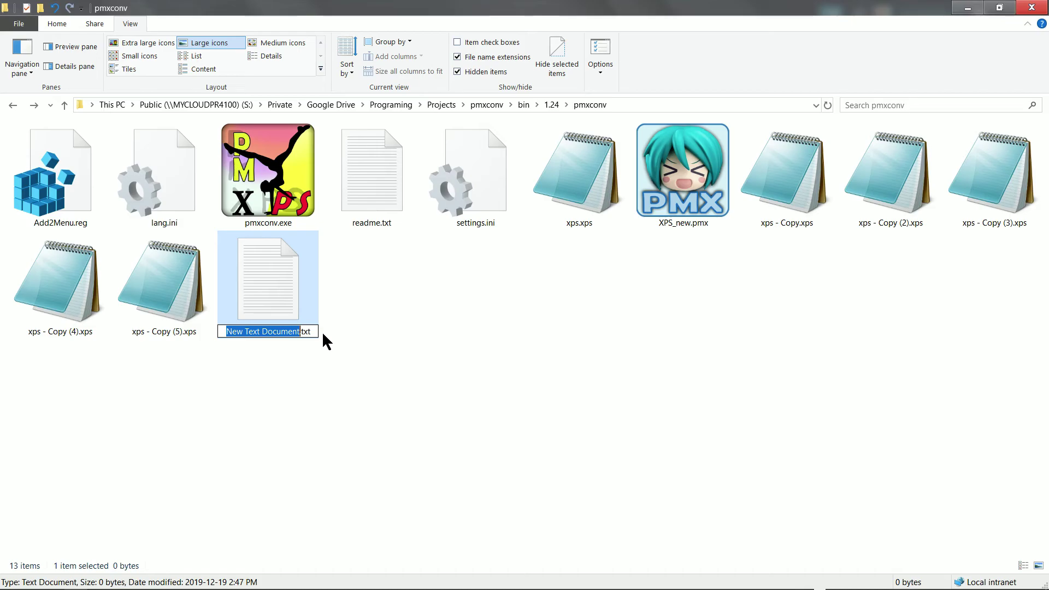
key("Right")
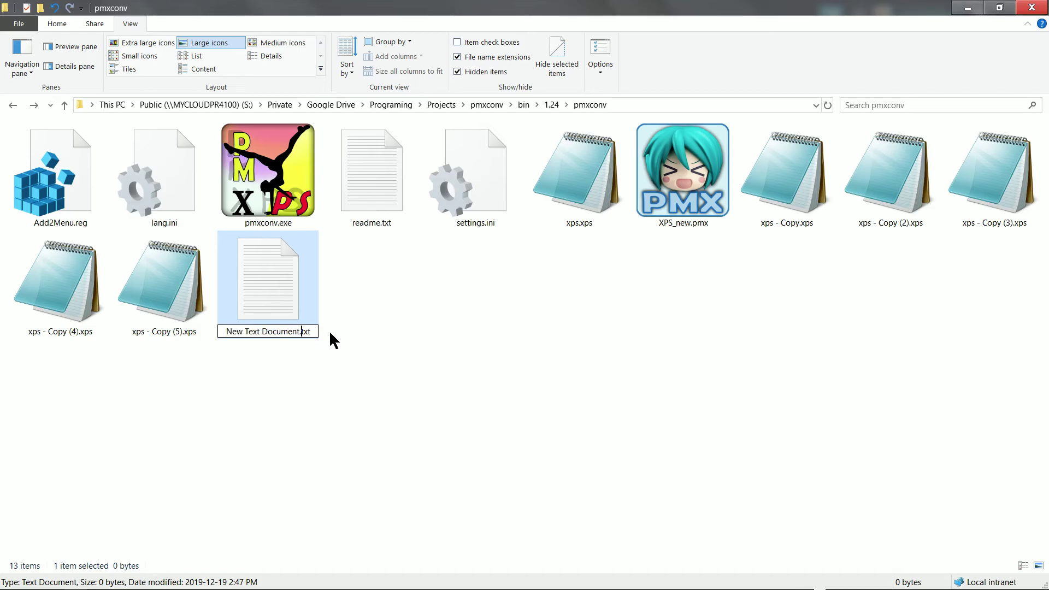
key("shift+Right")
key("shift+Right")
type("bat")
key("Return")
key("Return")
Edit New Text Document.bat to contain for %%i in (*.xps) do (pmxconv.exe "%%i"), save it and close Notepad
right_click(294, 274)
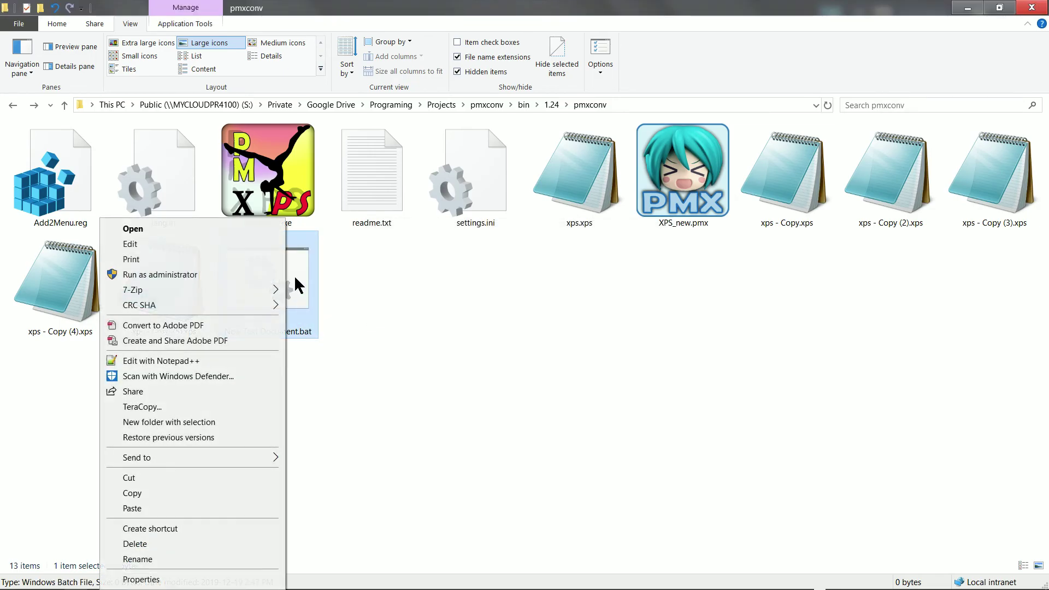
left_click(224, 244)
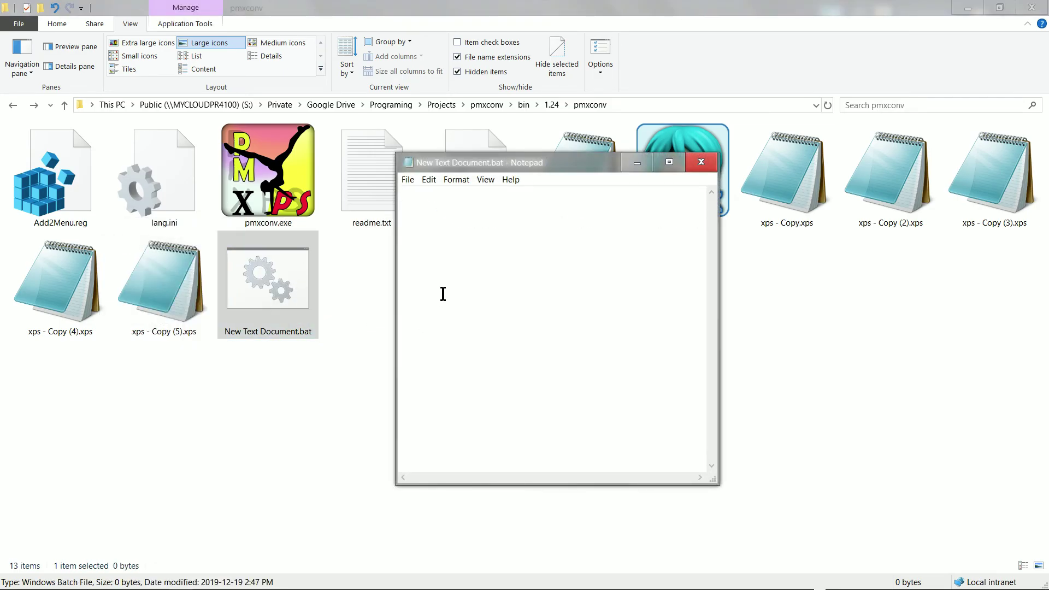
type("for %%i in ()")
key("Left")
type("*.xps")
type(" do (")
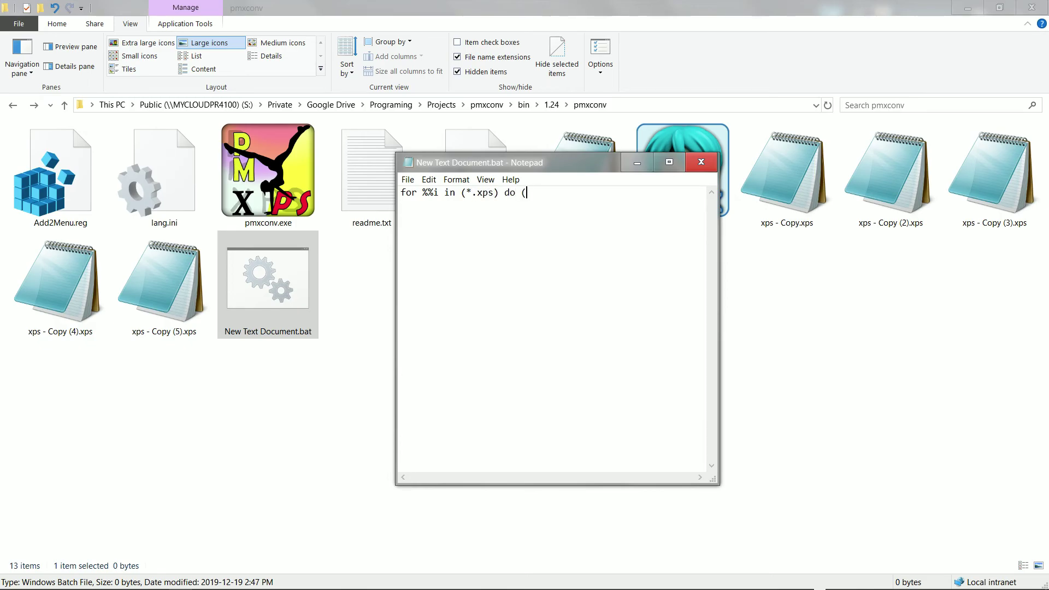
type(")")
type("pmxconv.exe \"\"")
left_click(599, 192)
type("%%i")
left_click(693, 165)
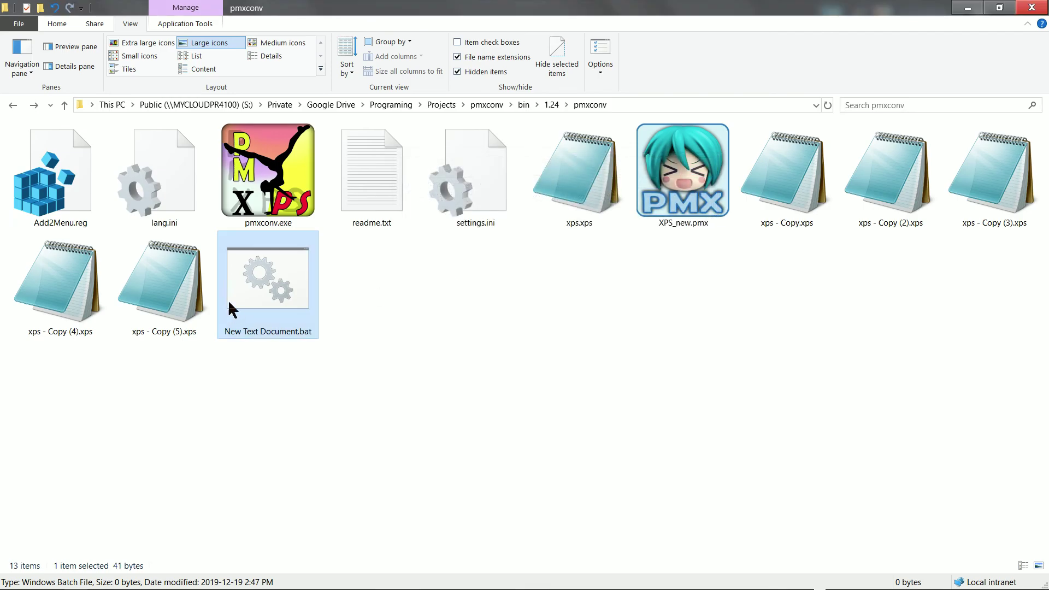
Run New Text Document.bat to batch-convert every XPS file in the pmxconv folder
double_click(242, 283)
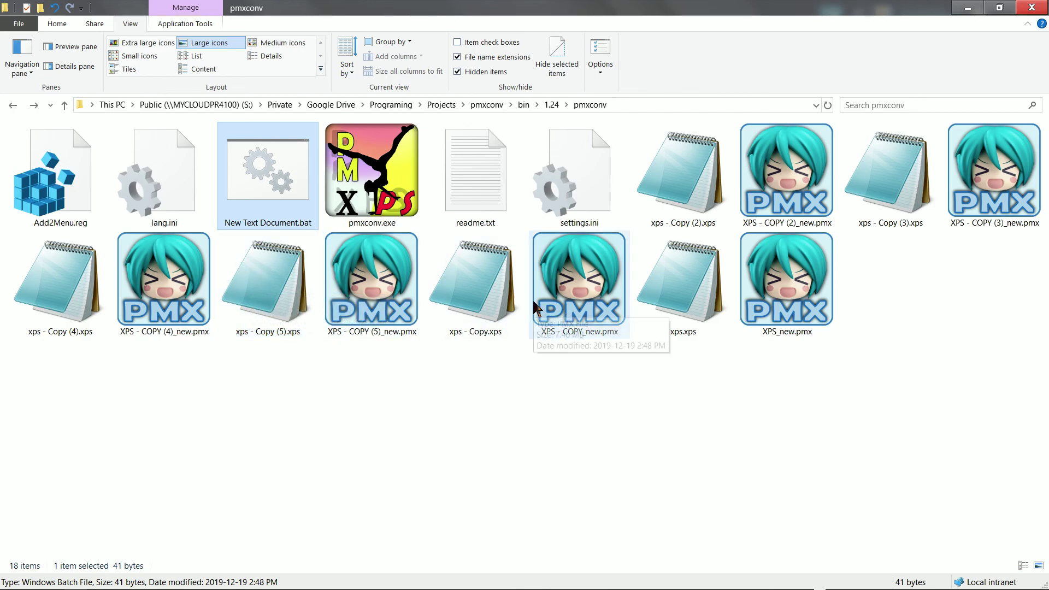
left_click(593, 408)
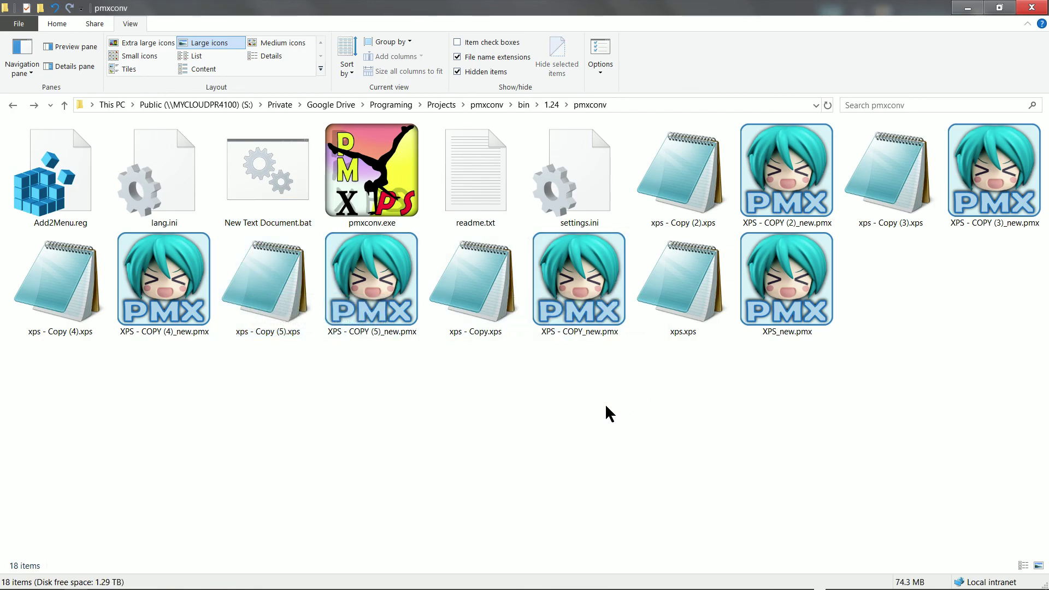